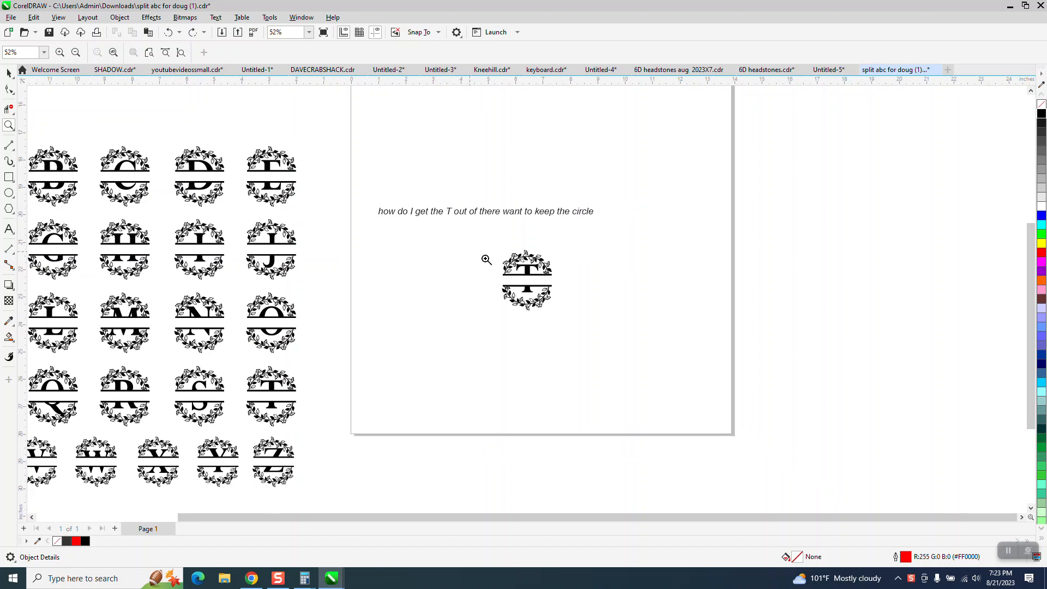
Remove the fill from the split T wreath monogram and give it a black hairline outline
scroll(316, 231, "down", 3)
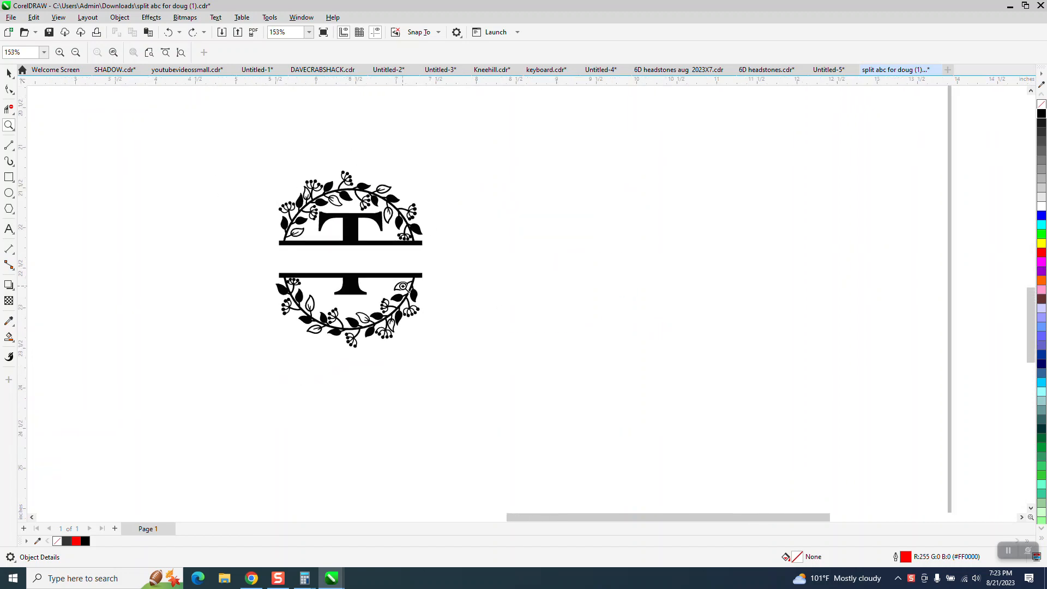
scroll(382, 263, "down", 2)
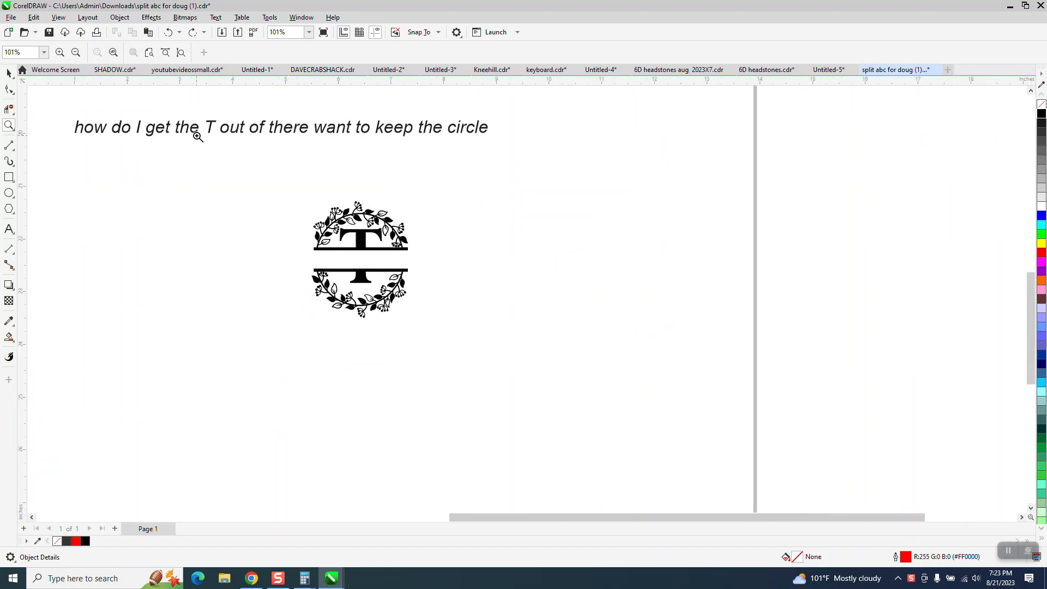
left_click(8, 73)
left_click_drag(246, 165, 486, 396)
left_click(216, 230)
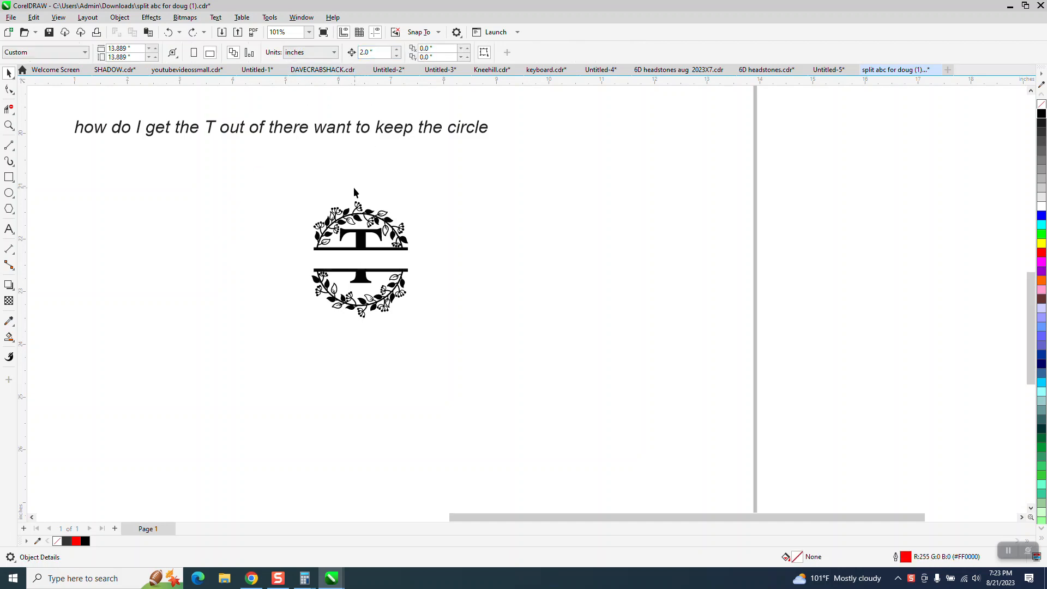
left_click(9, 126)
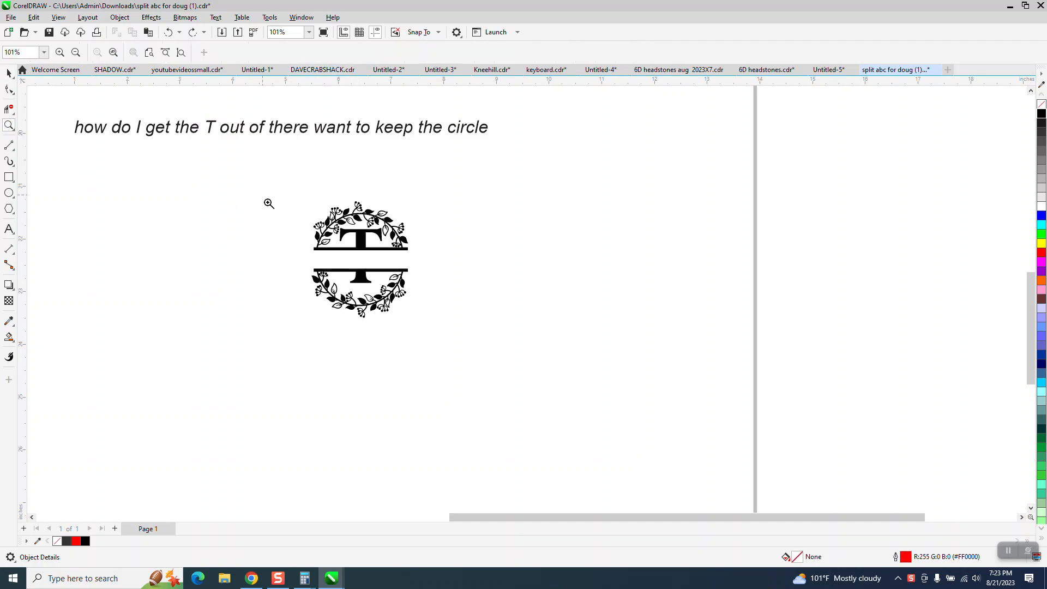
left_click_drag(269, 203, 502, 327)
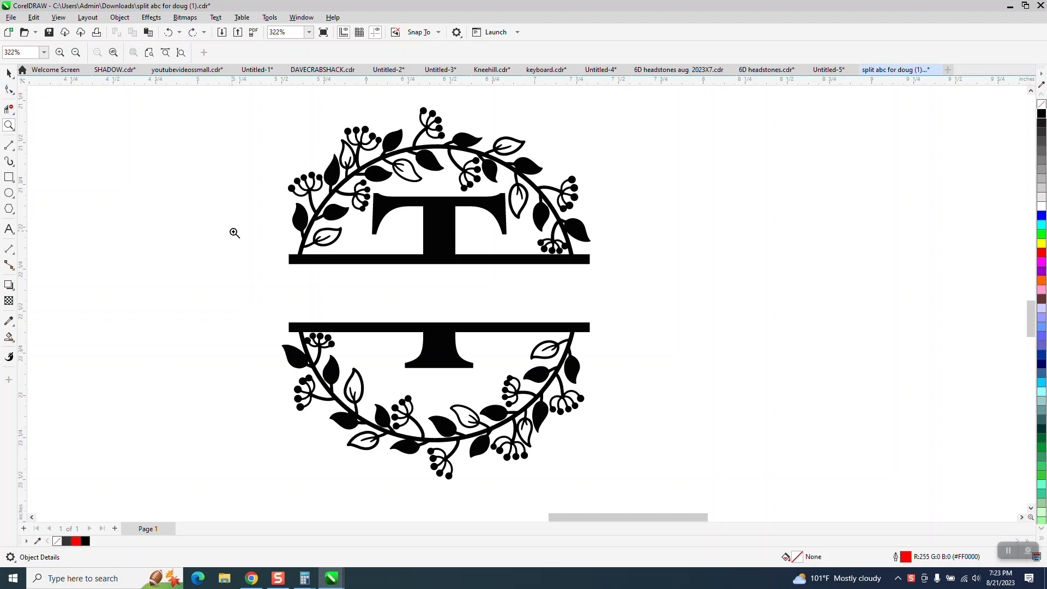
left_click(8, 72)
left_click_drag(253, 103, 342, 211)
left_click_drag(702, 462, 712, 486)
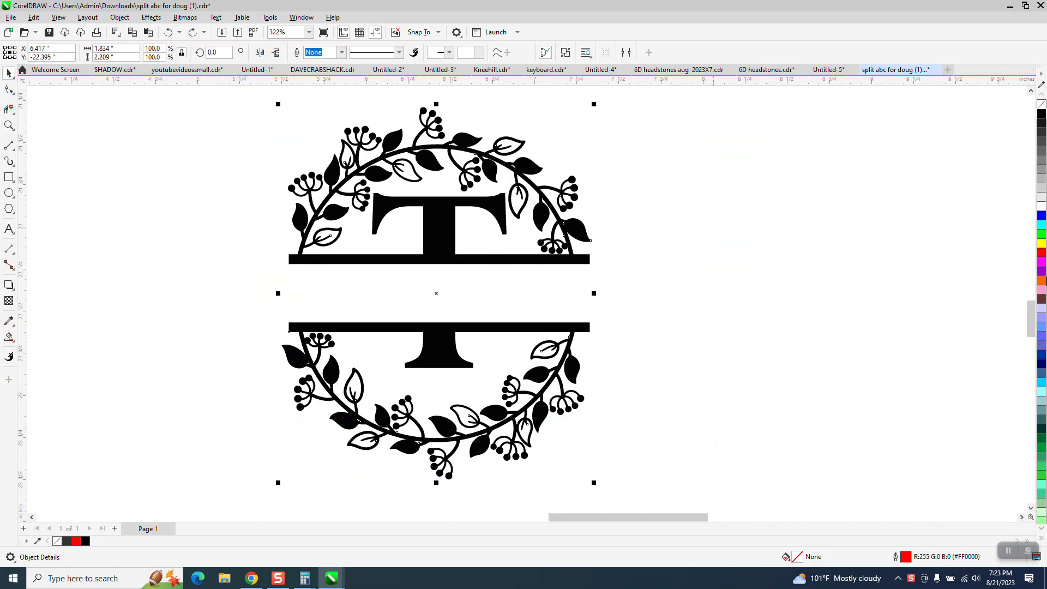
left_click(1042, 105)
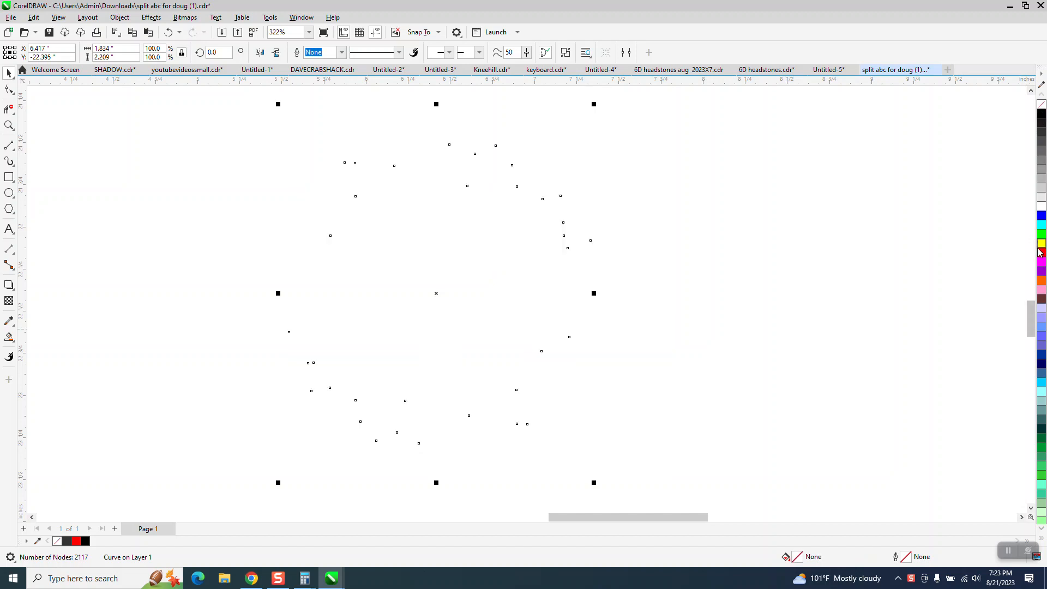
right_click(1041, 122)
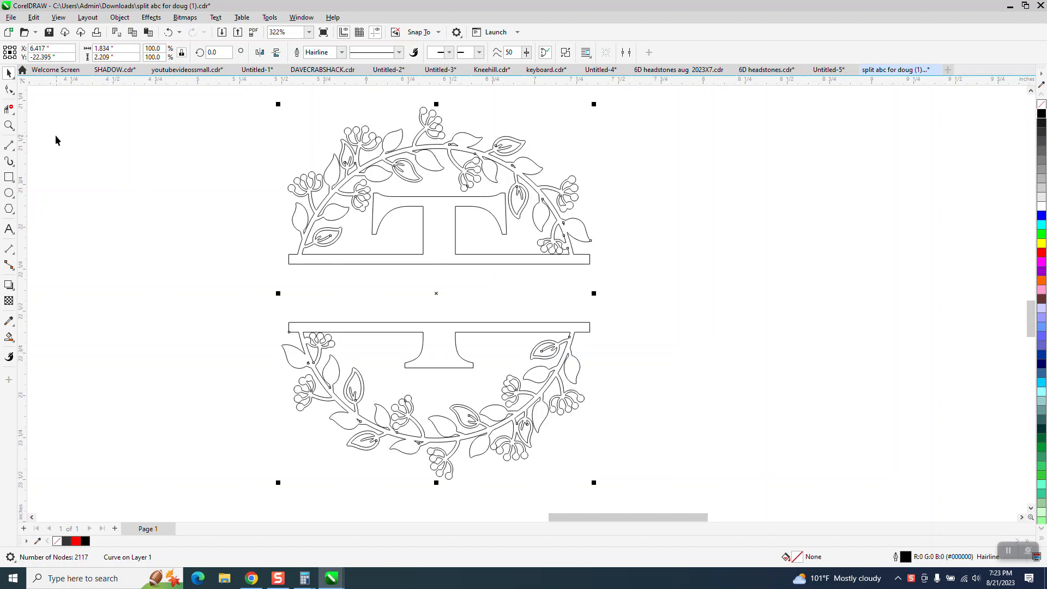
Draw four 2-point lines, each about 0.026 in long, across the wreath's stem ends where they meet the upper and lower bars
left_click(9, 125)
left_click_drag(258, 220, 738, 446)
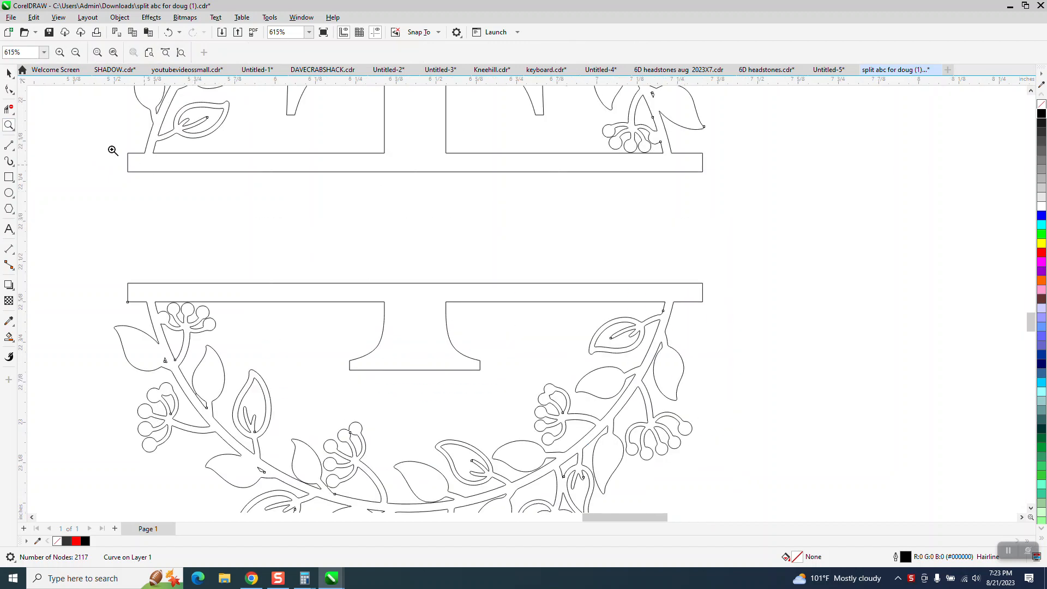
left_click(13, 151)
left_click(32, 156)
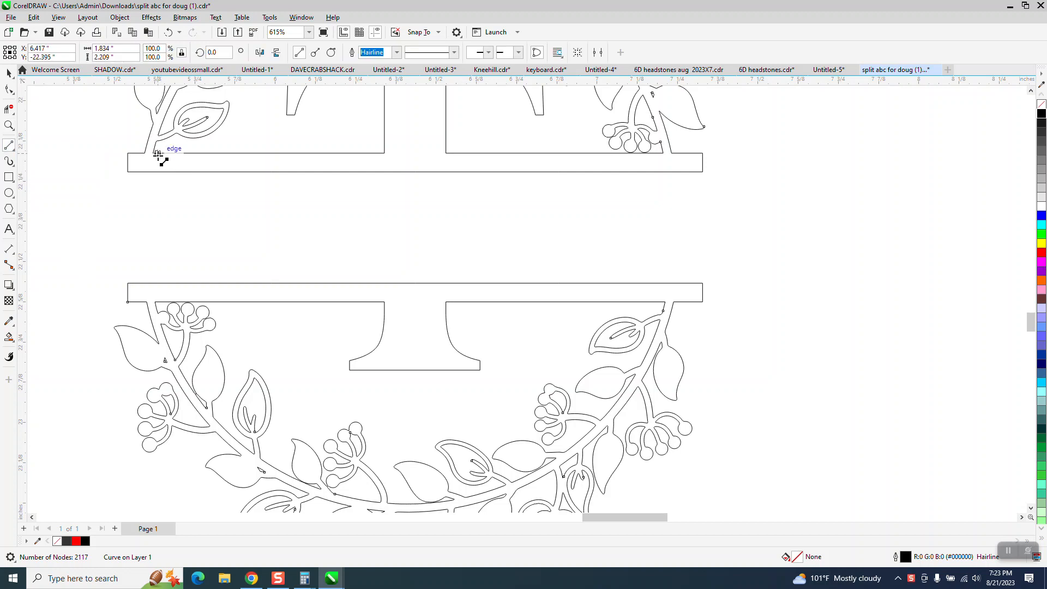
left_click_drag(153, 153, 145, 154)
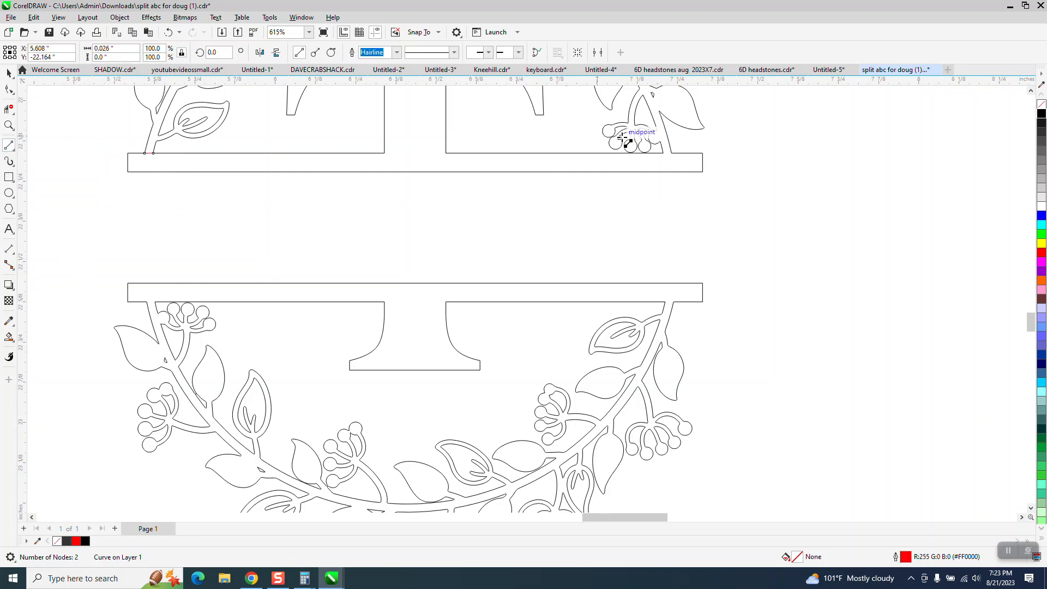
left_click_drag(671, 154, 663, 153)
left_click_drag(674, 302, 666, 302)
left_click_drag(153, 303, 147, 302)
scroll(187, 307, "down", 2)
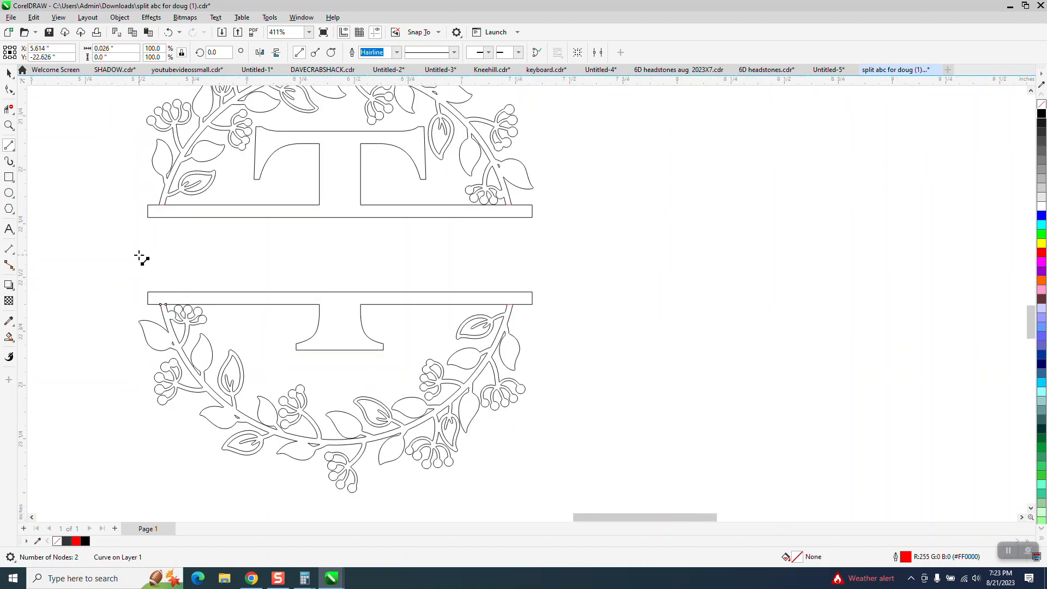
Try a black Smart Fill inside the upper half of the wreath, and undo it
left_click(9, 73)
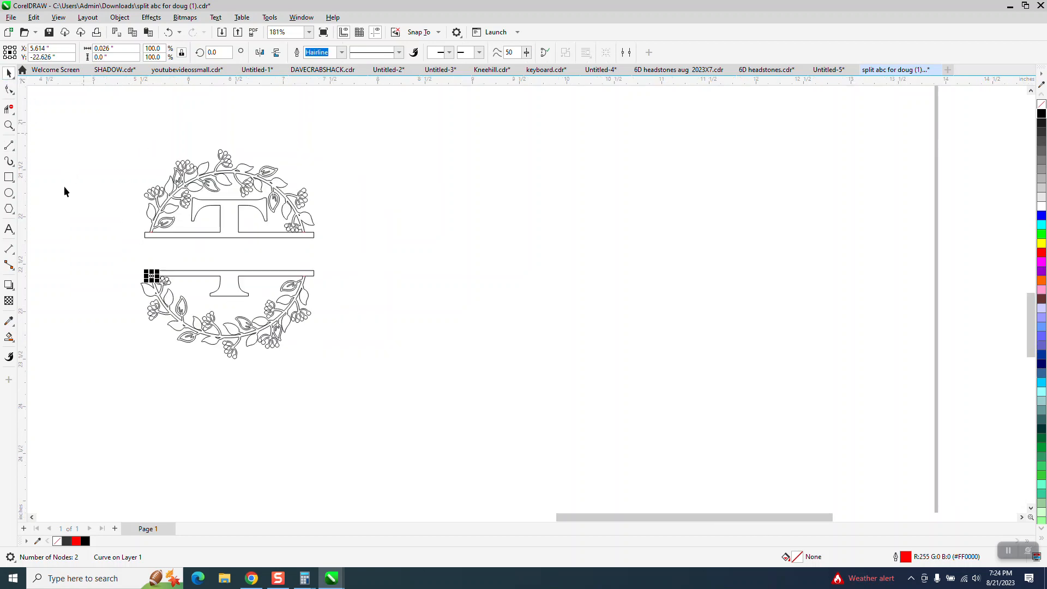
left_click(9, 339)
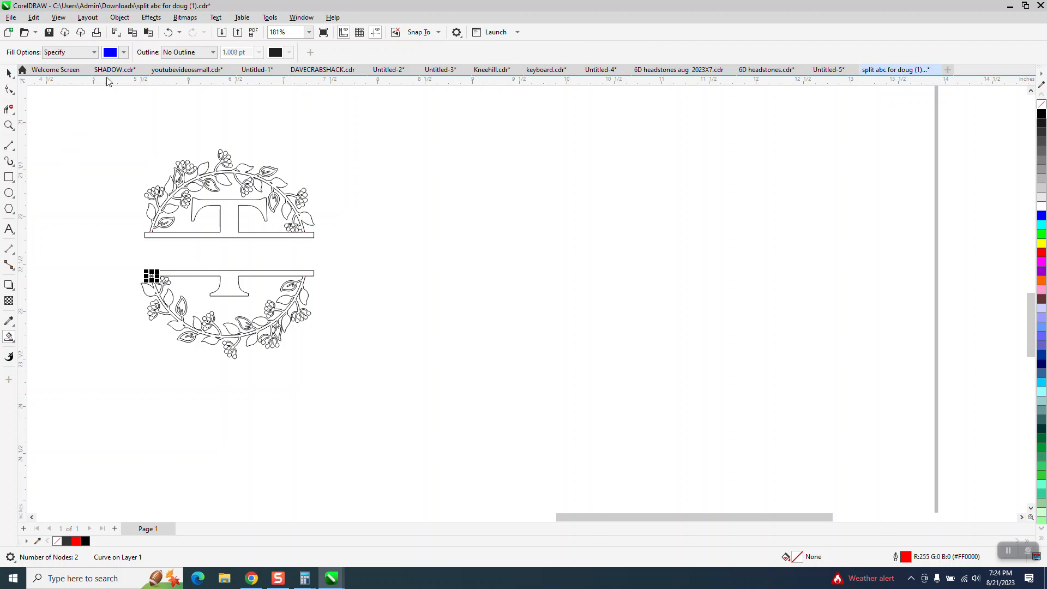
left_click(124, 52)
left_click(117, 107)
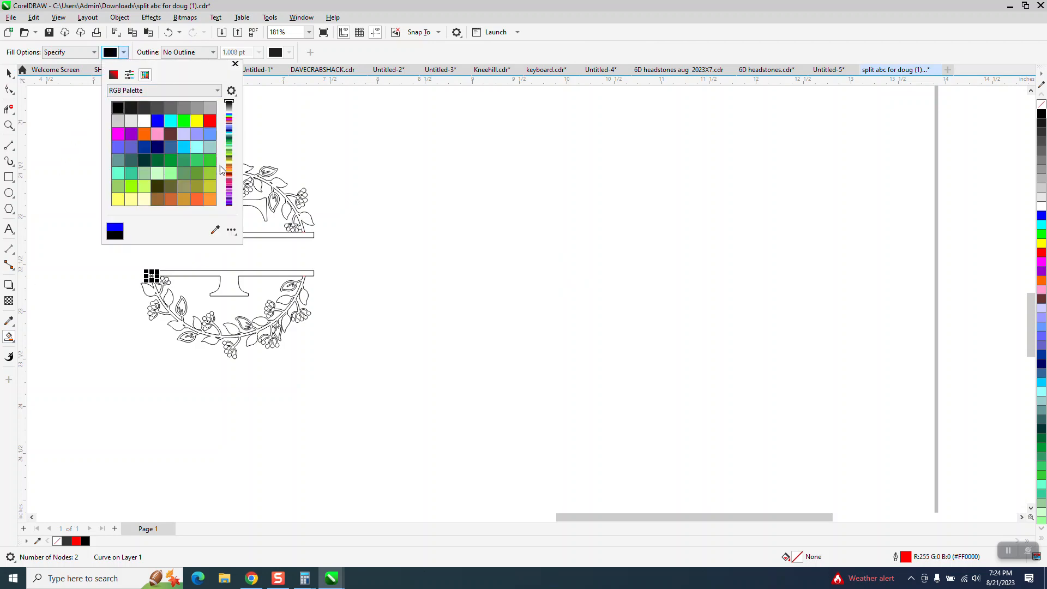
left_click(278, 188)
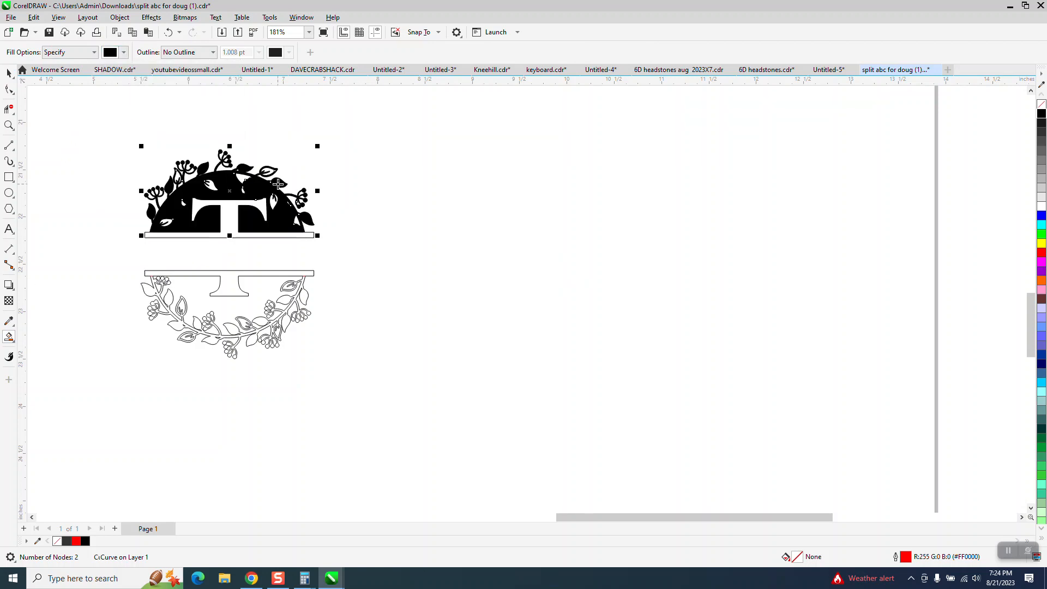
left_click(168, 32)
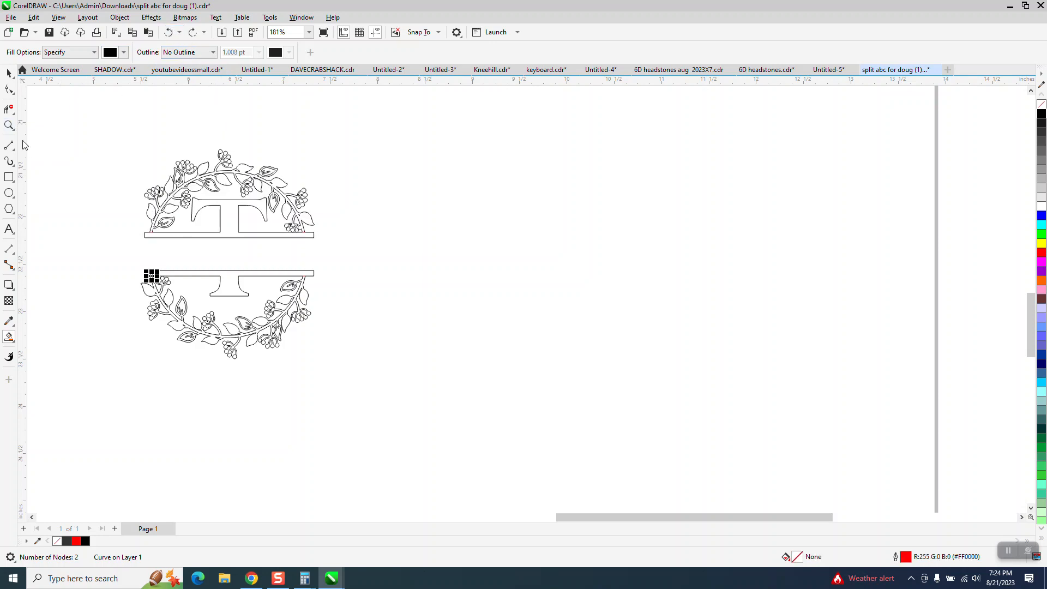
Delete the T and both horizontal bars with Virtual Segment Delete, leaving only the wreath halves, and check the stem ends
left_click(9, 109)
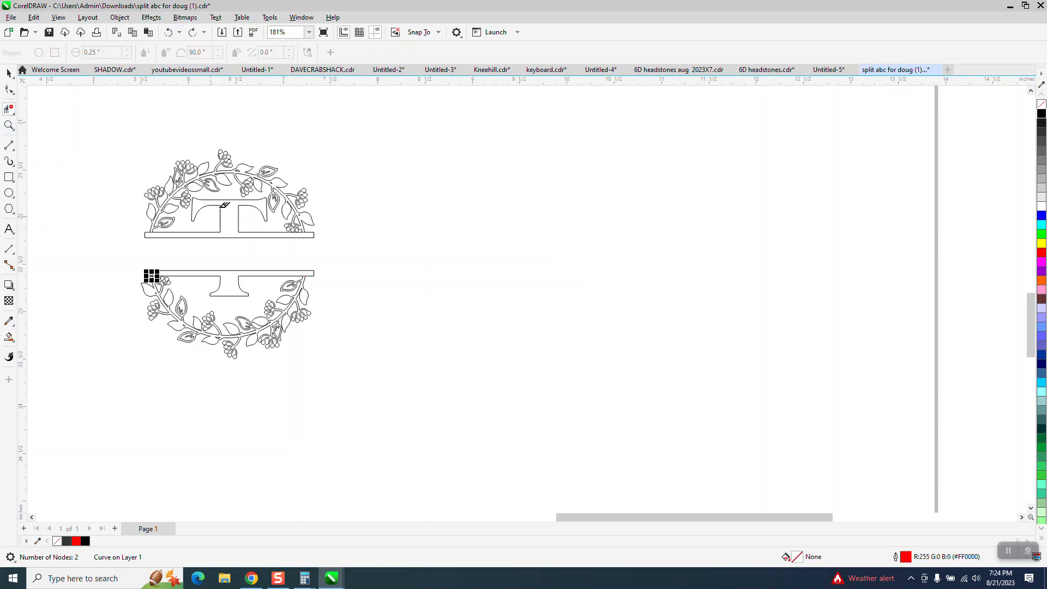
left_click_drag(230, 225, 240, 288)
key("z")
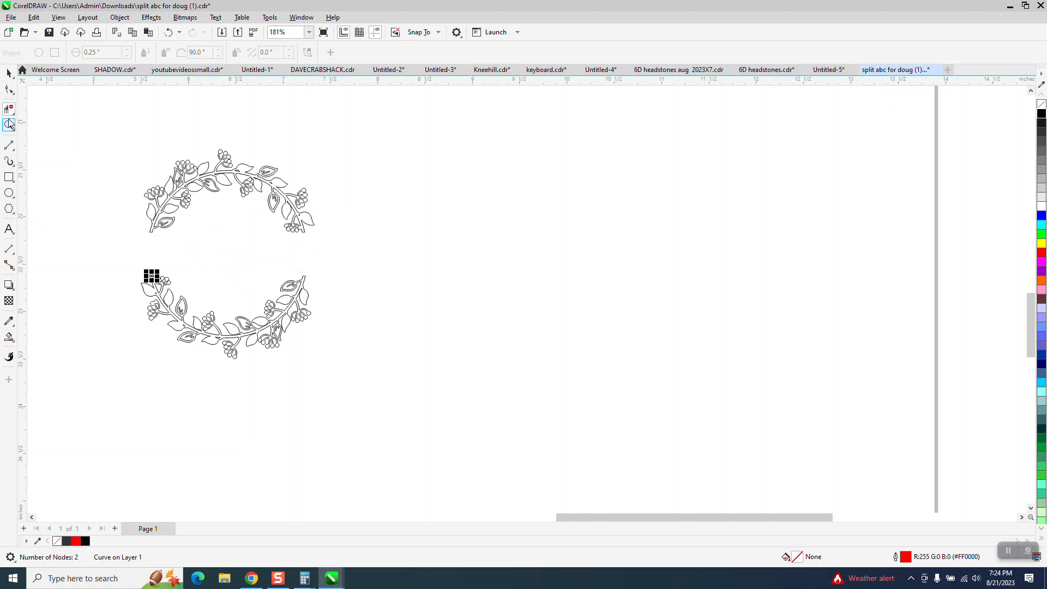
left_click_drag(114, 242, 181, 295)
scroll(548, 318, "down", 6)
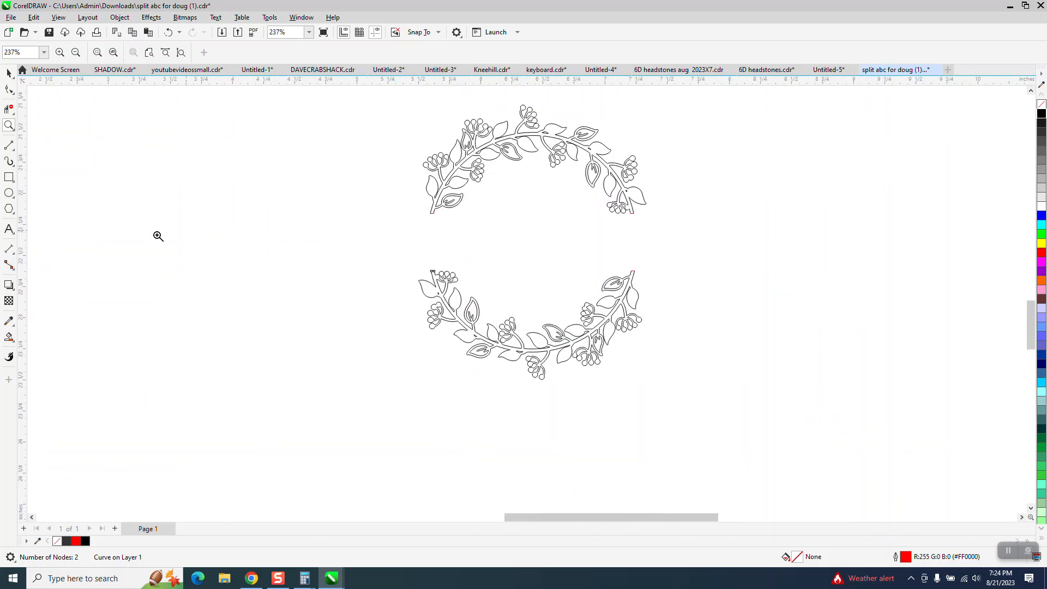
Try filling the wreath's vine and leaves with black using Smart Fill, and undo the fill
left_click(9, 337)
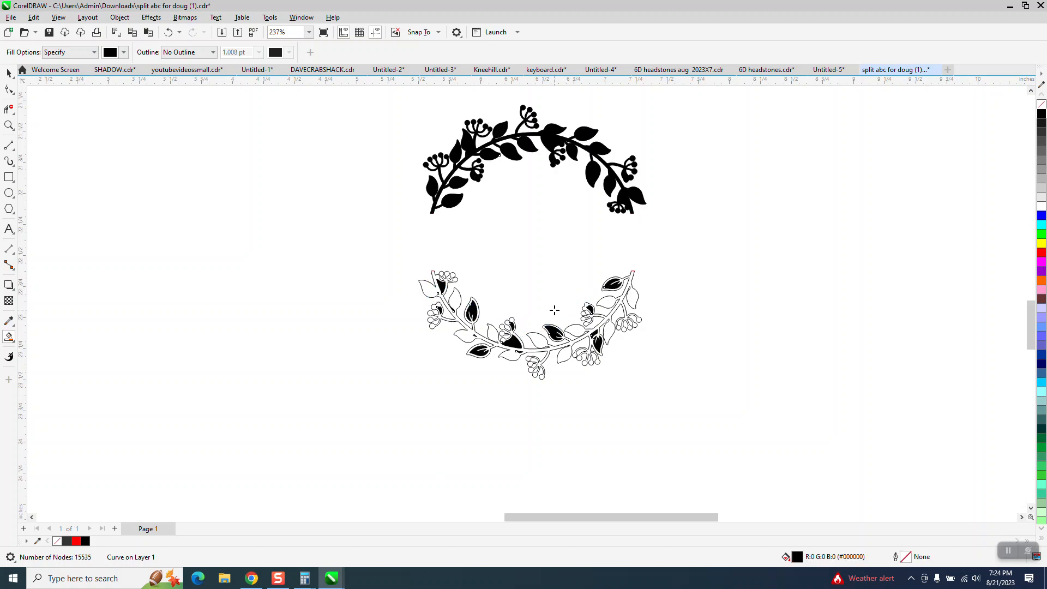
scroll(555, 310, "down", 4)
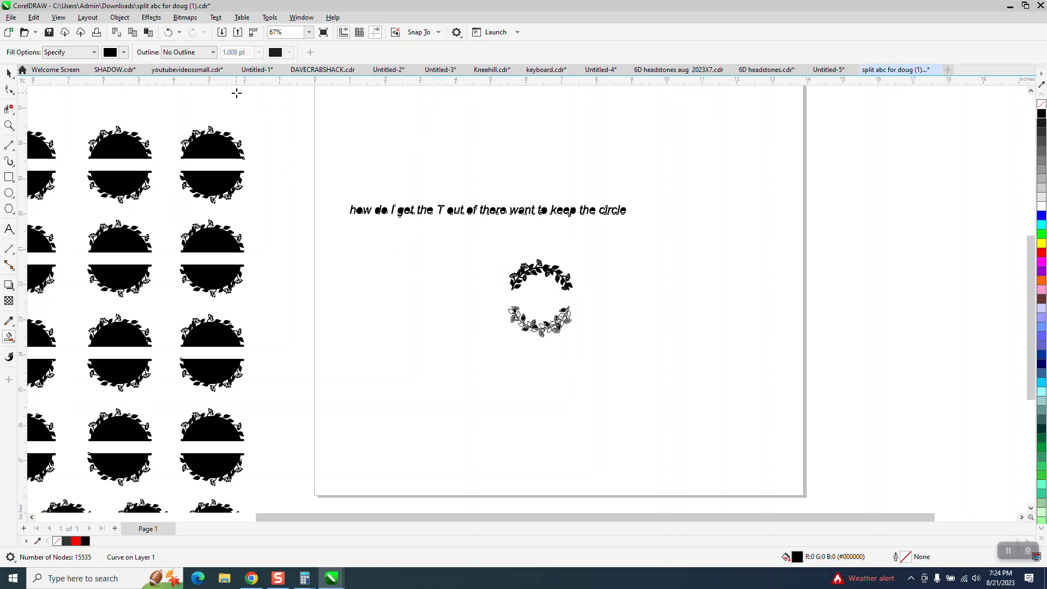
left_click(169, 33)
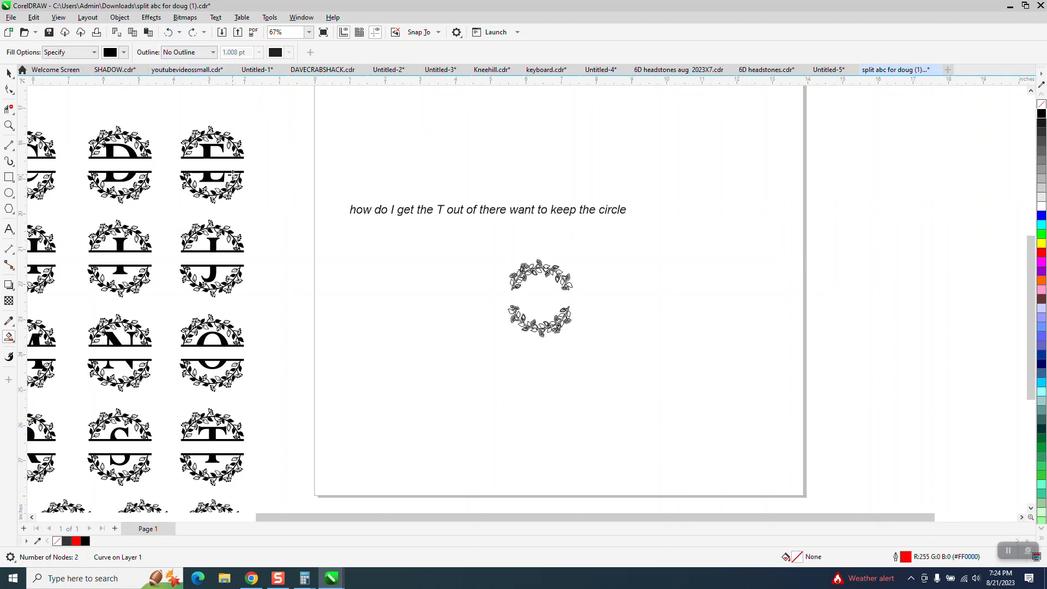
Examine the upper wreath half's stem, leaf and berry outlines up close for gaps between the lines
left_click(9, 125)
left_click_drag(490, 246, 625, 339)
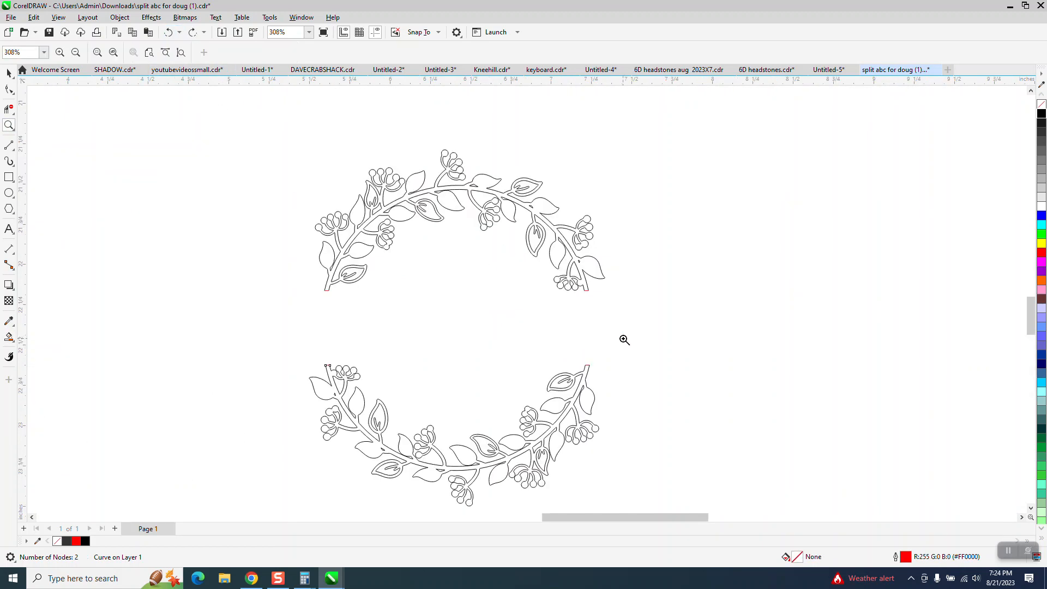
left_click_drag(328, 151, 580, 285)
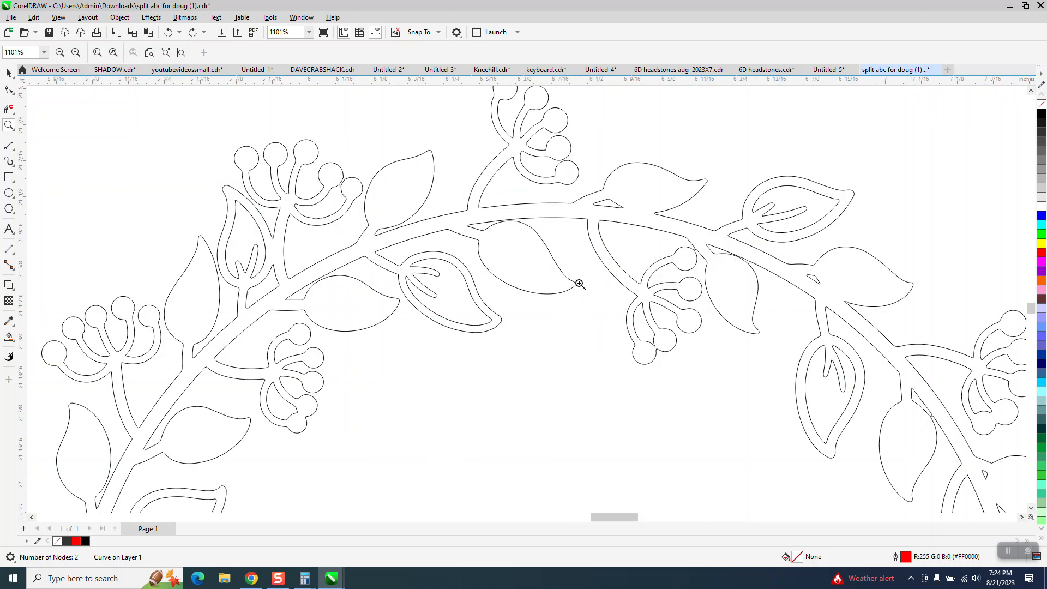
left_click_drag(665, 235, 712, 269)
scroll(675, 272, "down", 5)
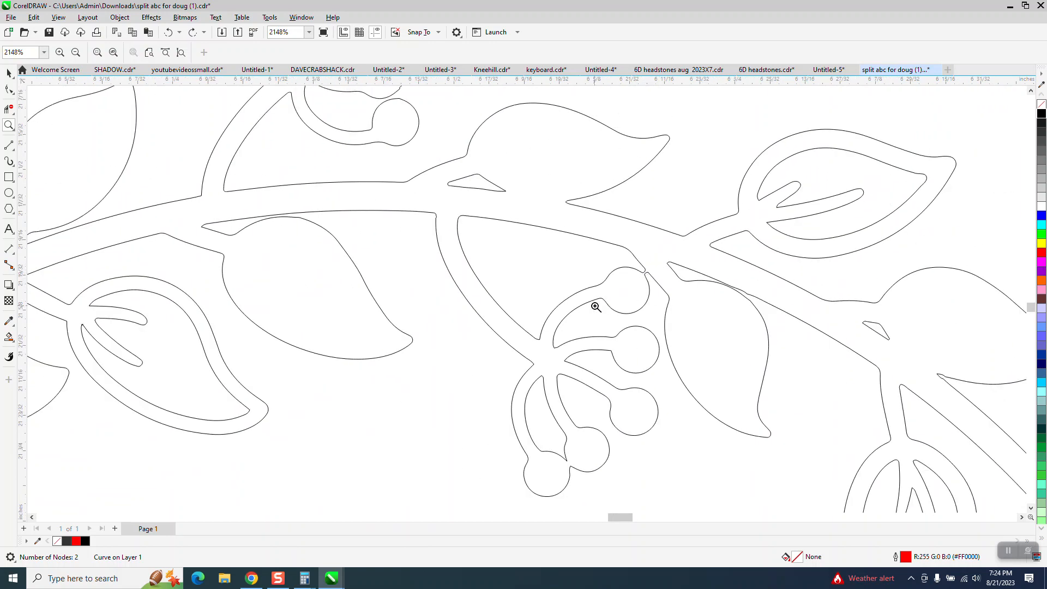
left_click_drag(410, 204, 449, 246)
scroll(218, 175, "down", 9)
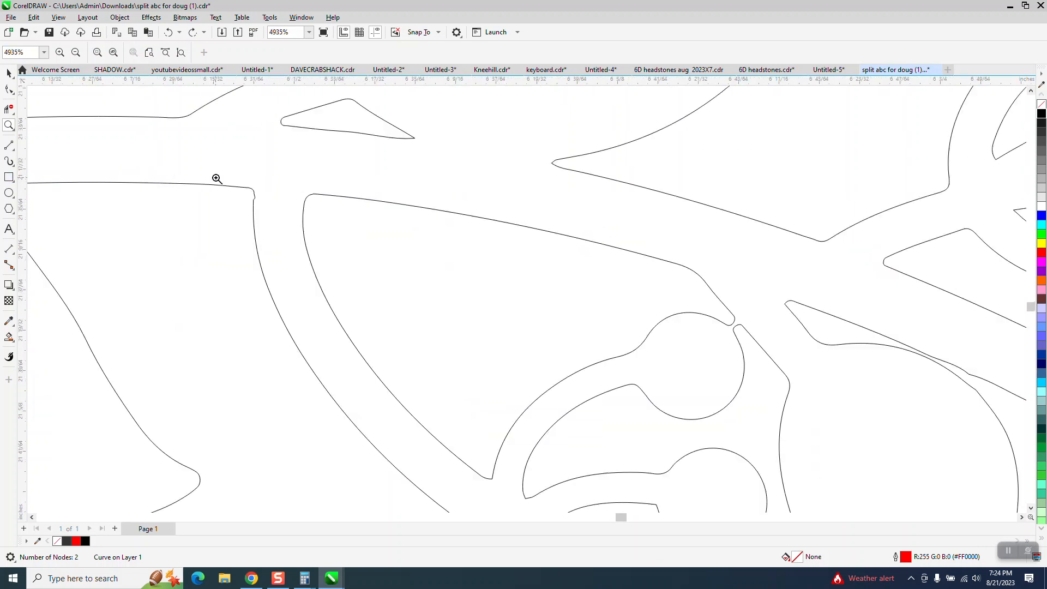
scroll(445, 176, "down", 1)
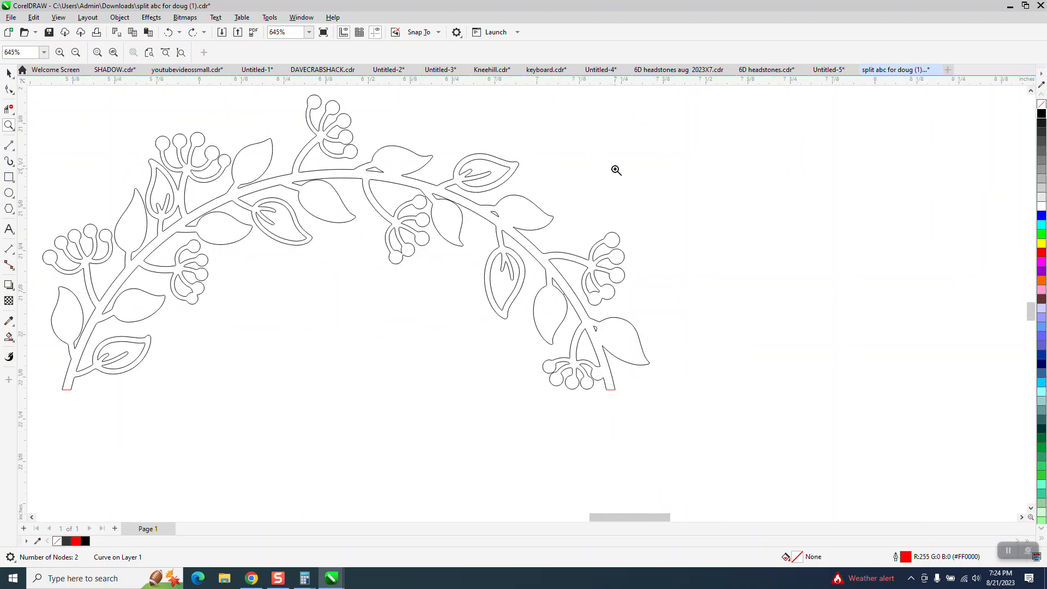
scroll(615, 169, "down", 1)
Break the wreath outline curve apart into separate curves
left_click(9, 73)
left_click_drag(113, 100, 718, 372)
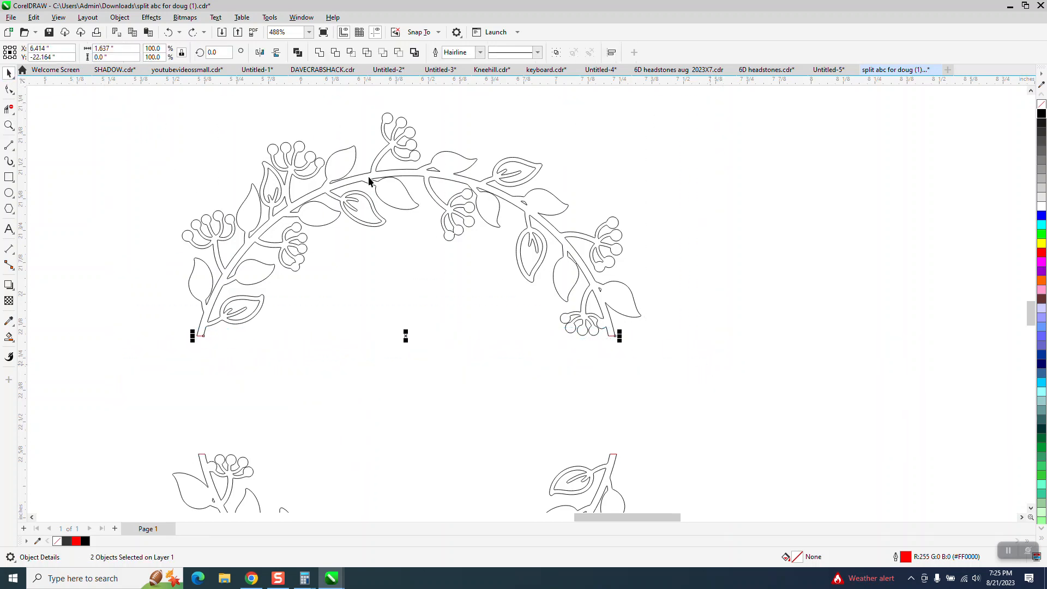
scroll(505, 277, "down", 1)
scroll(494, 214, "down", 1)
left_click(518, 226)
left_click(509, 230)
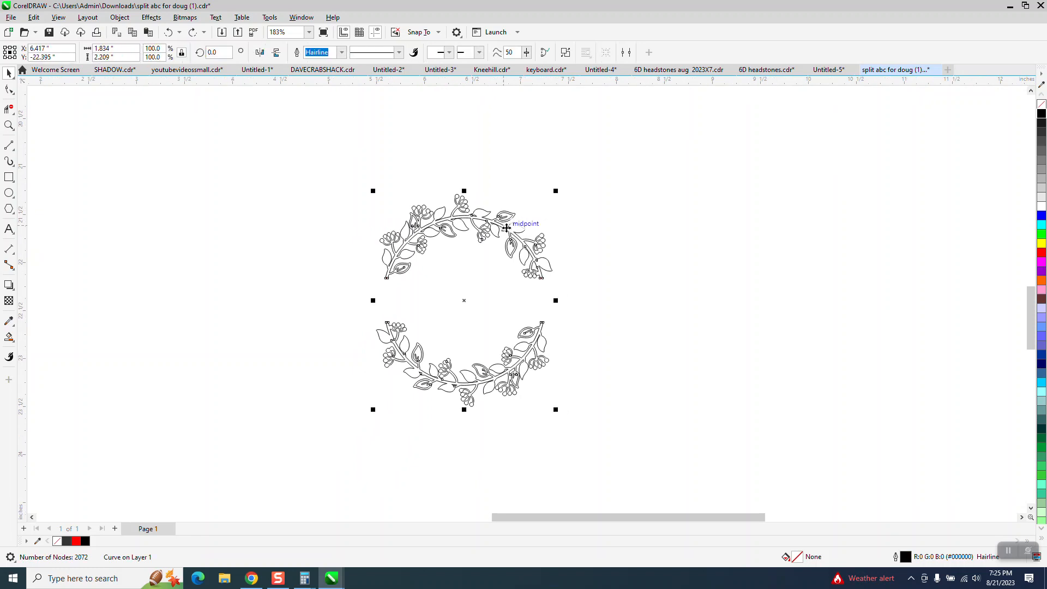
left_click(120, 17)
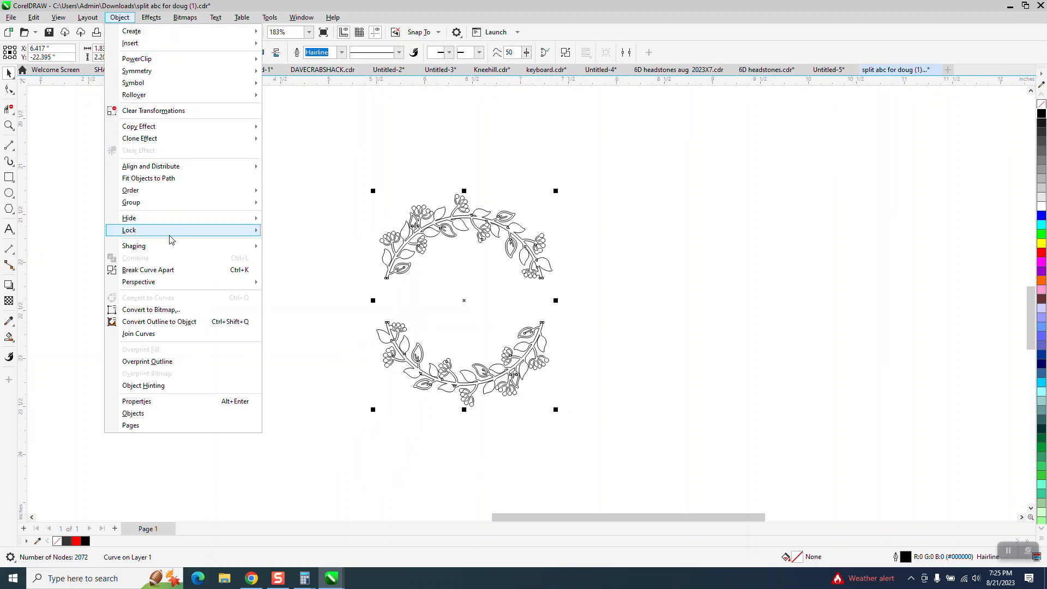
left_click(184, 267)
Weld the upper wreath half with its closing lines into one curve and move it about 0.065 in left and 0.016 in down
left_click(410, 189)
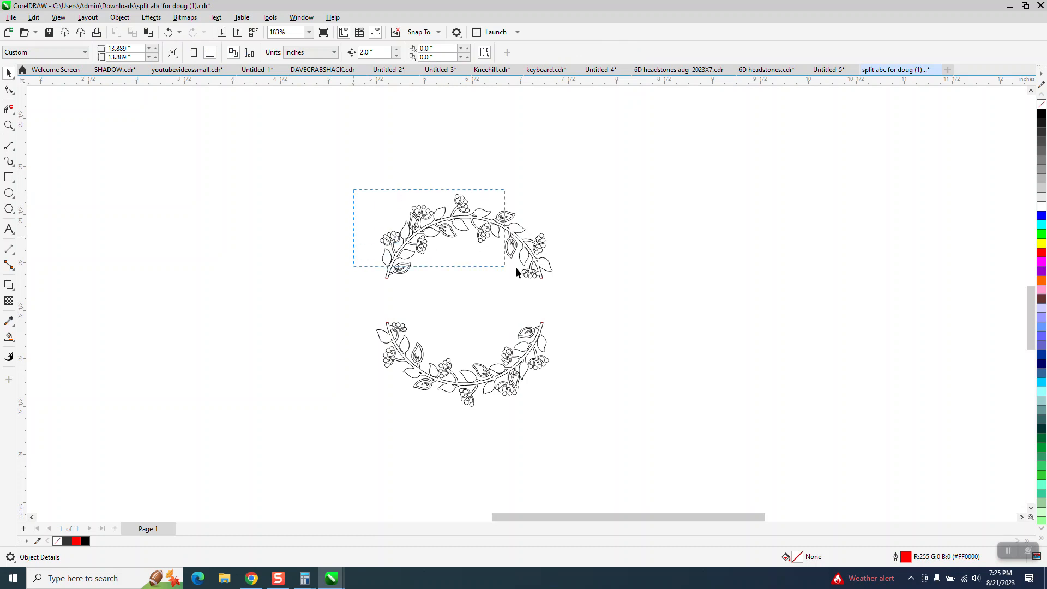
left_click_drag(572, 293, 571, 293)
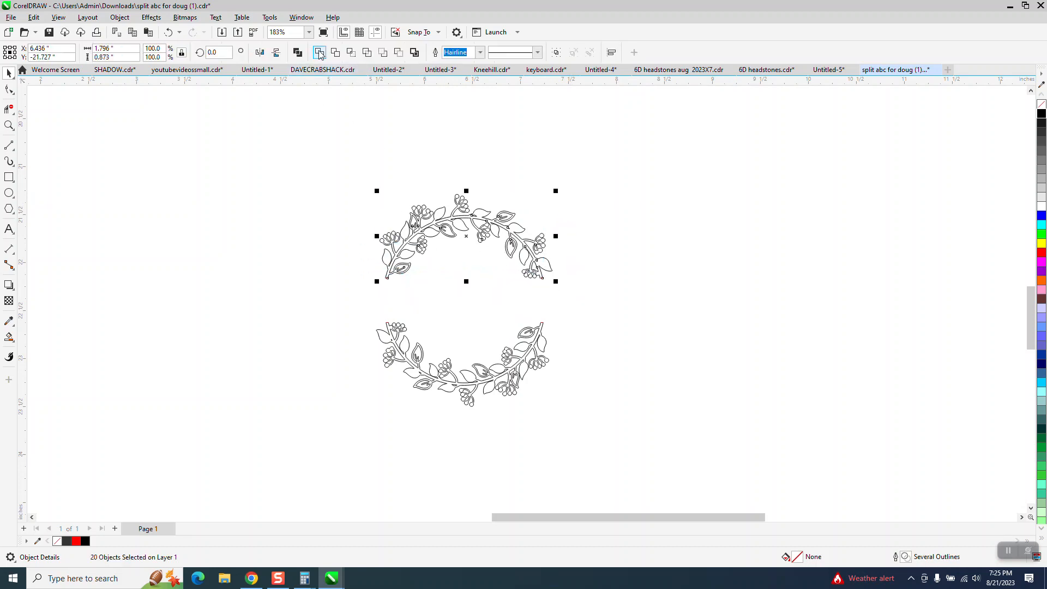
left_click(8, 125)
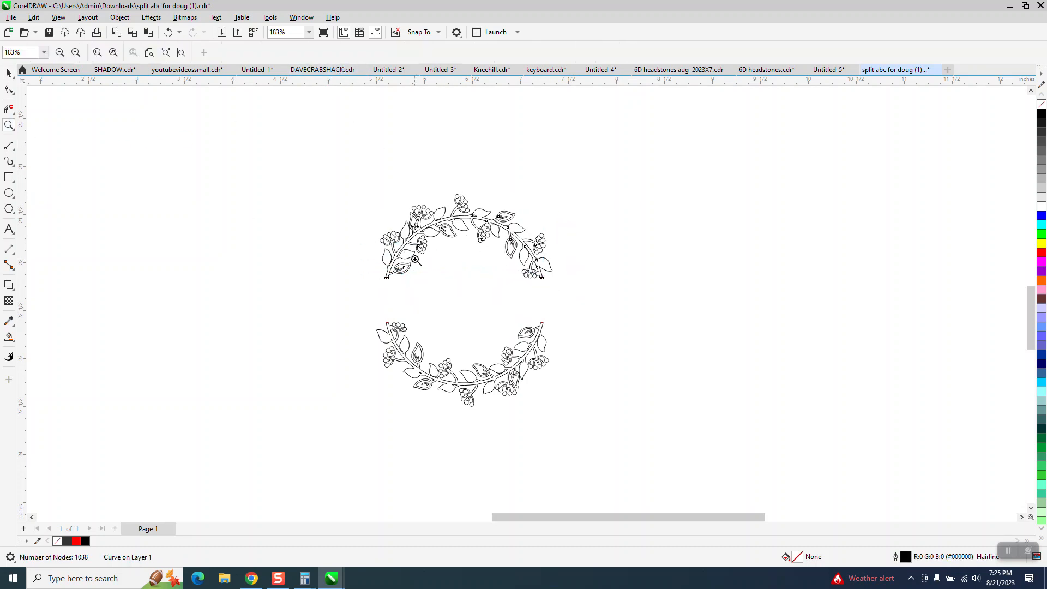
left_click_drag(376, 268, 404, 290)
left_click(9, 73)
left_click_drag(643, 232, 477, 268)
scroll(478, 268, "down", 8)
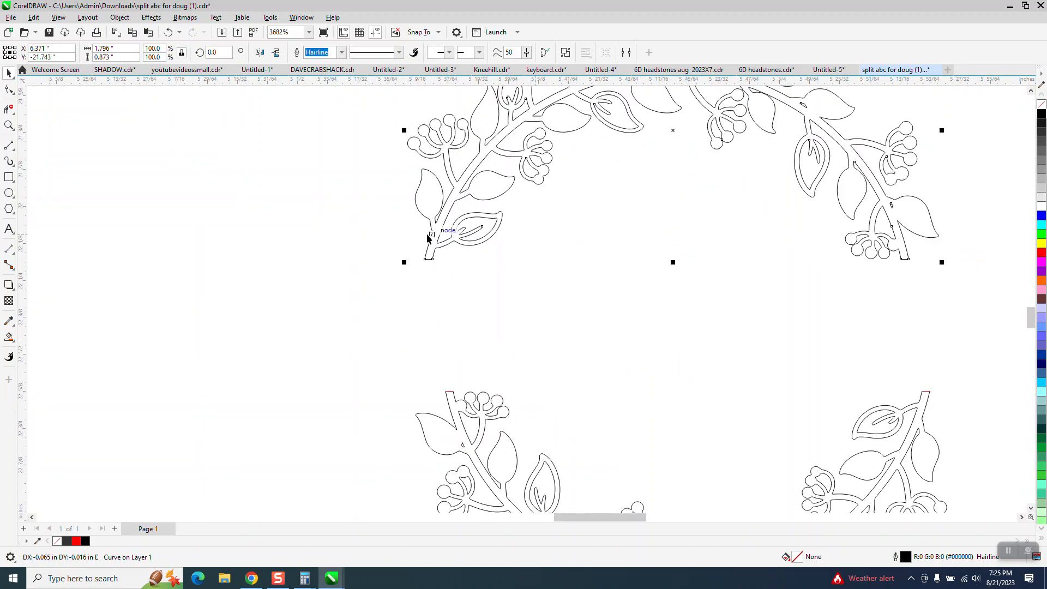
Draw a 2.116 by 1.21 in rectangle around the upper wreath half and fill its vine and leaves with black using Smart Fill
left_click(10, 179)
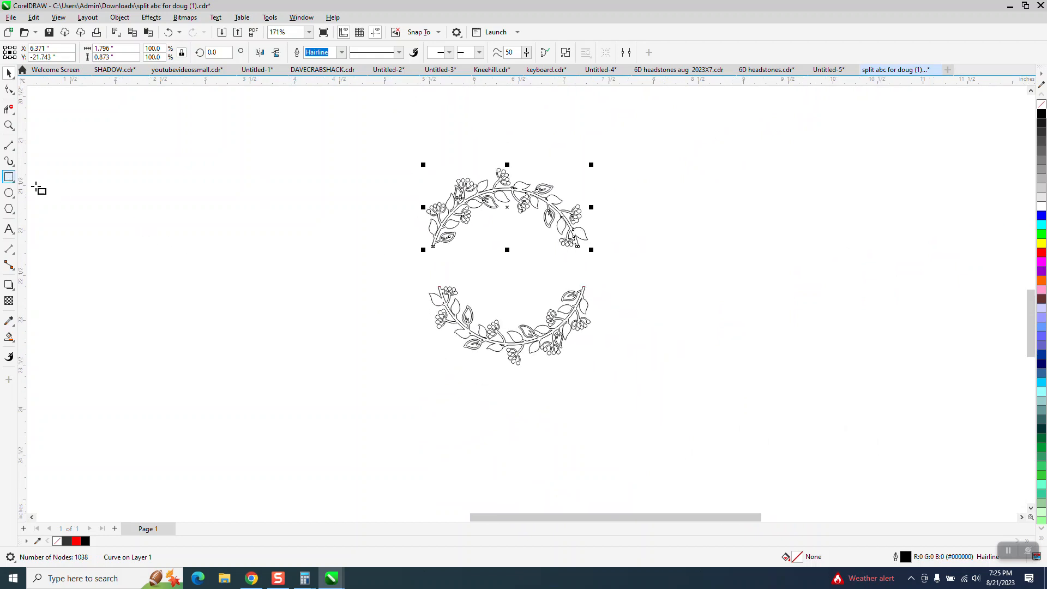
left_click_drag(412, 157, 603, 265)
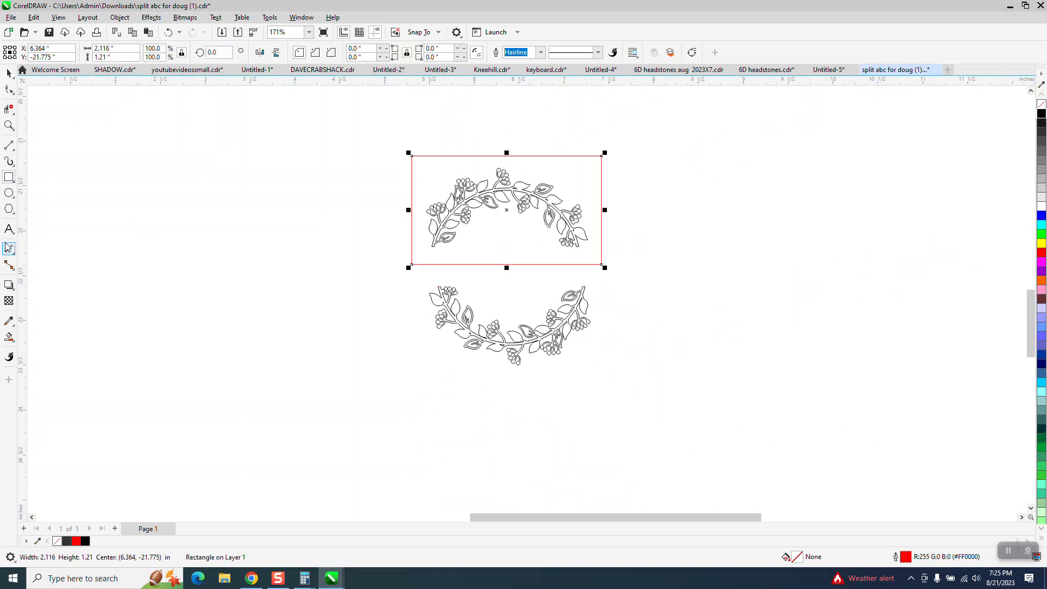
left_click(9, 338)
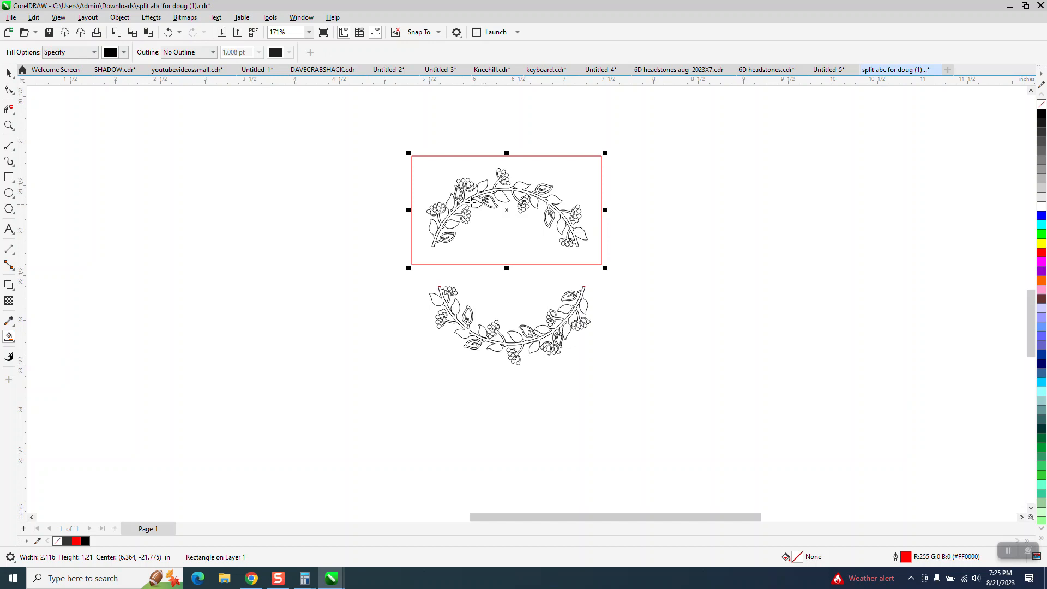
left_click(452, 201)
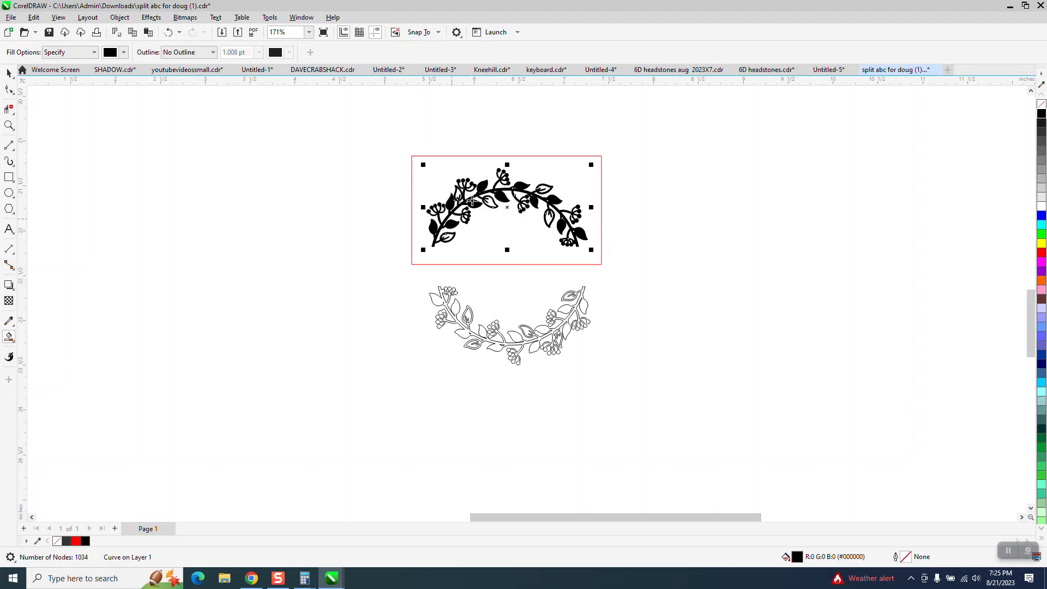
left_click(9, 125)
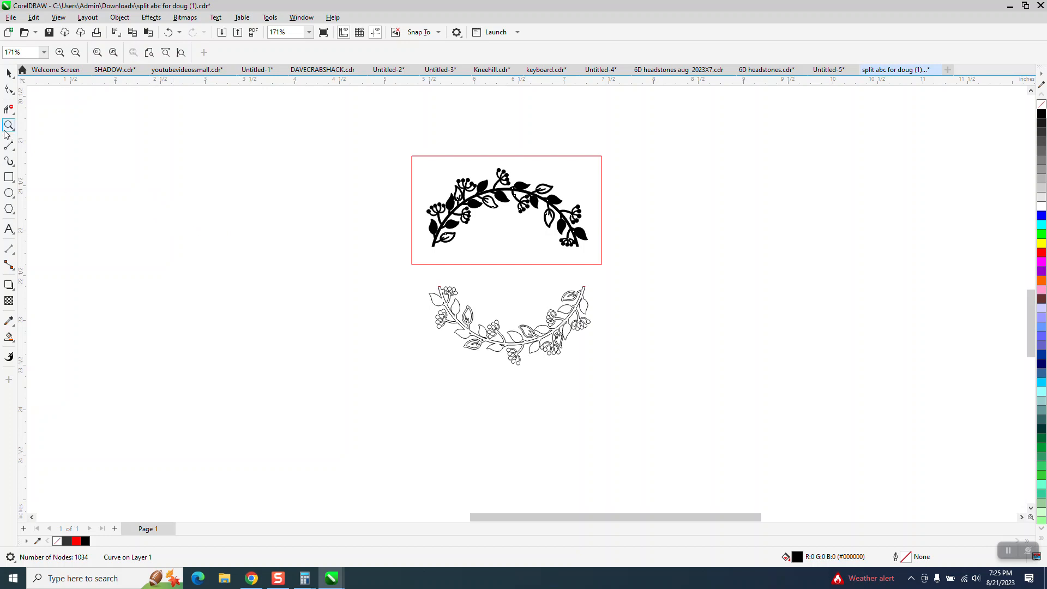
left_click_drag(414, 167, 593, 261)
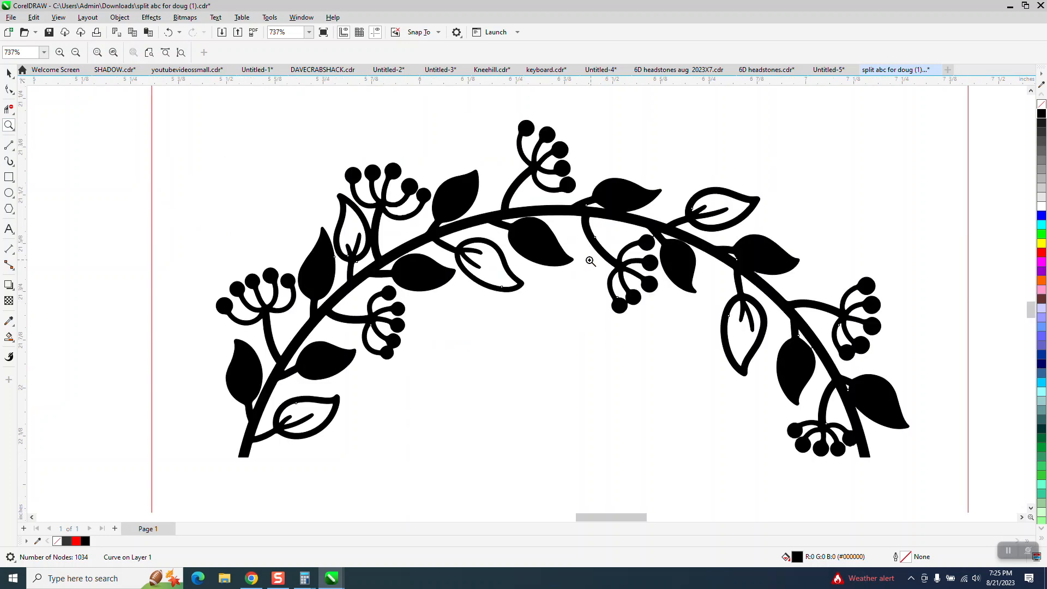
scroll(591, 261, "down", 2)
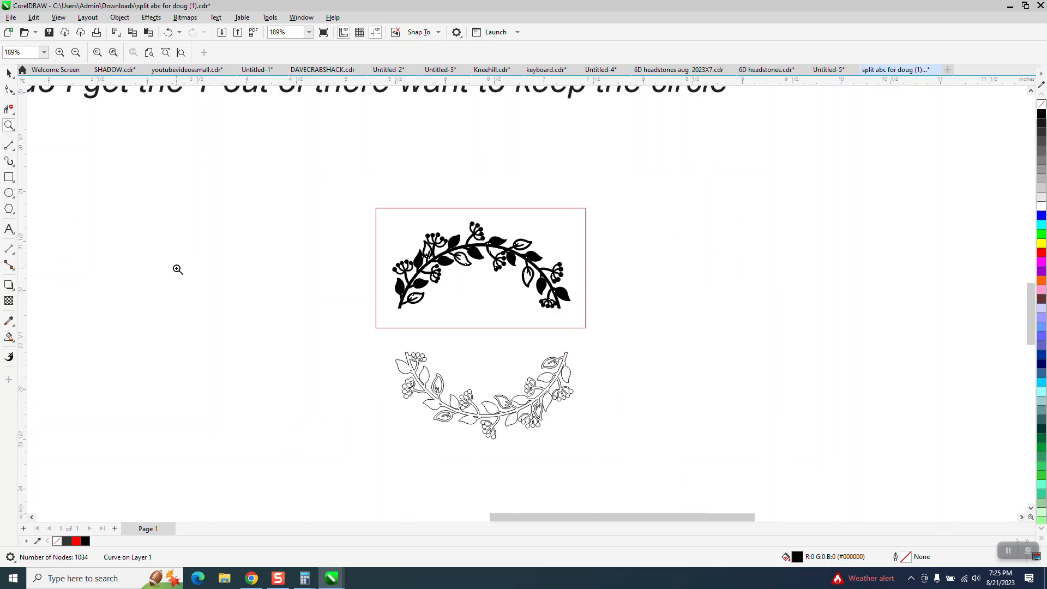
Join the lower wreath half's pieces into one curve and move the red rectangle 0.194 in right and 1.080 in down over it
left_click(9, 72)
key("space")
left_click_drag(391, 341, 542, 419)
left_click_drag(605, 443, 604, 443)
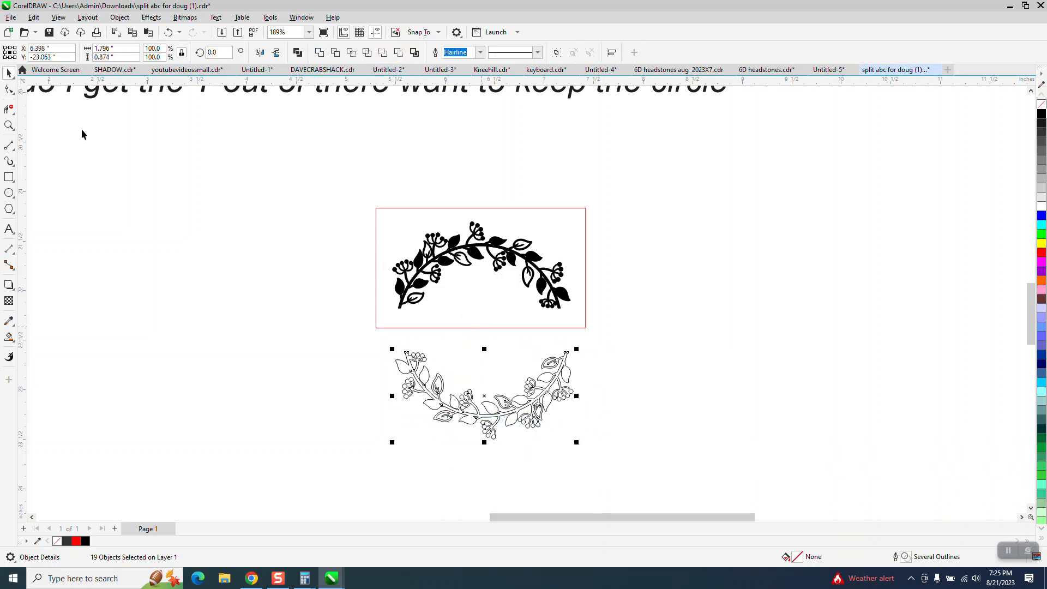
left_click_drag(512, 329, 531, 437)
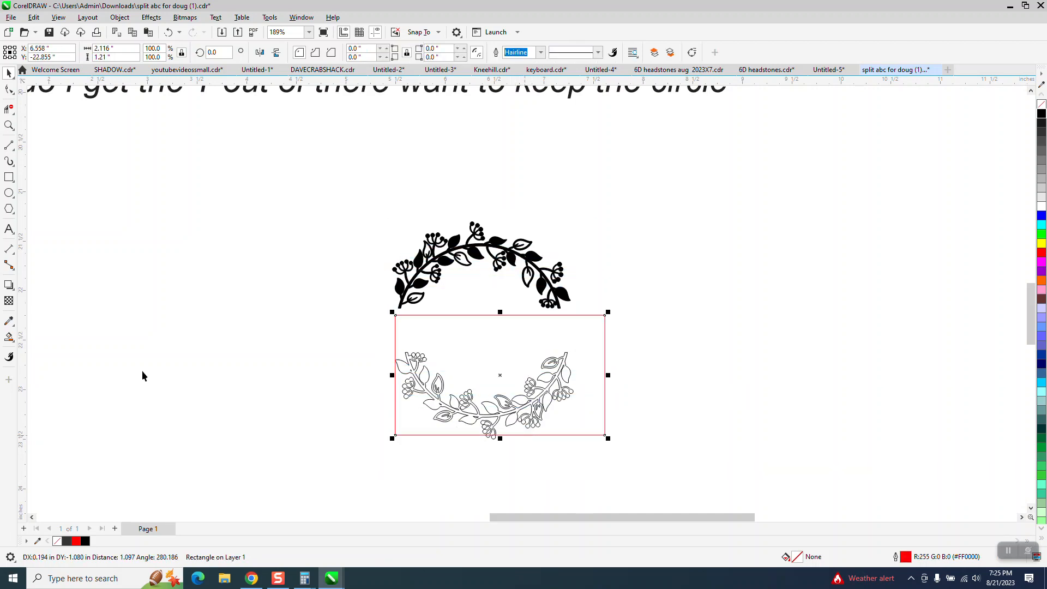
Set the Smart Fill color to blue, try filling the lower wreath half's vine and leaves, and undo the fill
left_click(8, 337)
left_click(124, 52)
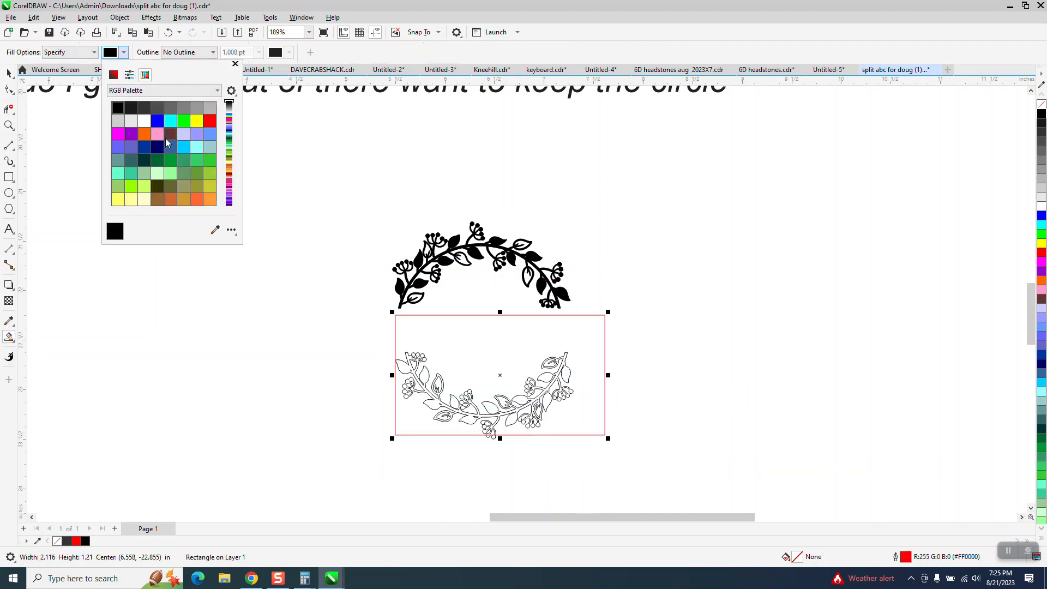
left_click(157, 121)
left_click(565, 374)
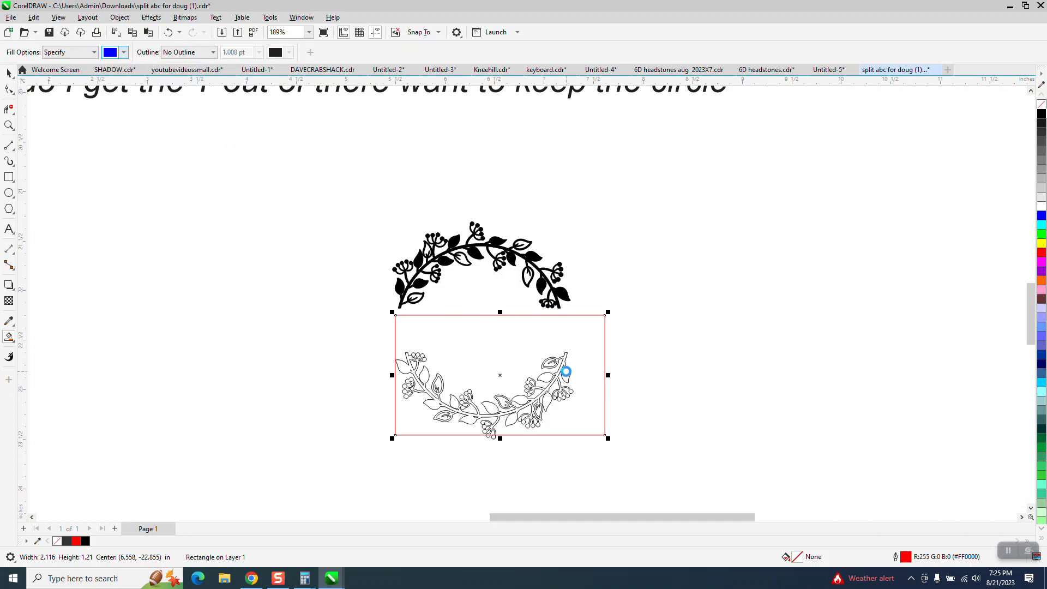
left_click(168, 32)
Enlarge the rectangle to 2.422 by 1.376 in around the lower wreath half, retry the blue Smart Fill, and undo the fill
left_click_drag(500, 438, 501, 454)
left_click_drag(392, 383, 361, 383)
left_click(9, 336)
left_click(564, 373)
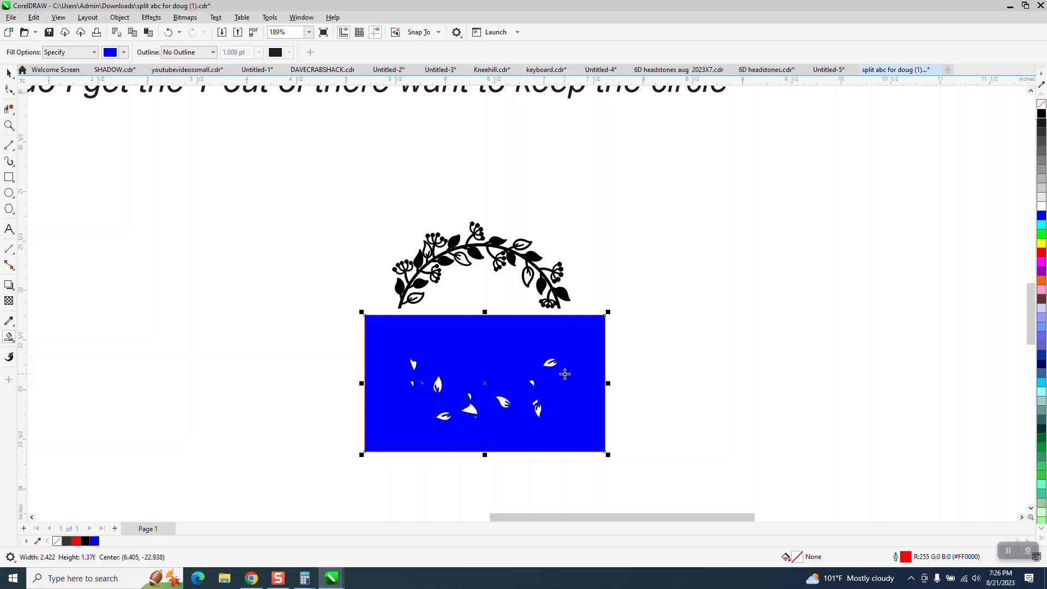
key("ctrl+z")
Examine the lower wreath half's outlines up close for gaps, especially where the leaf tips meet the vine
left_click(8, 125)
left_click_drag(334, 307, 646, 451)
right_click(532, 376)
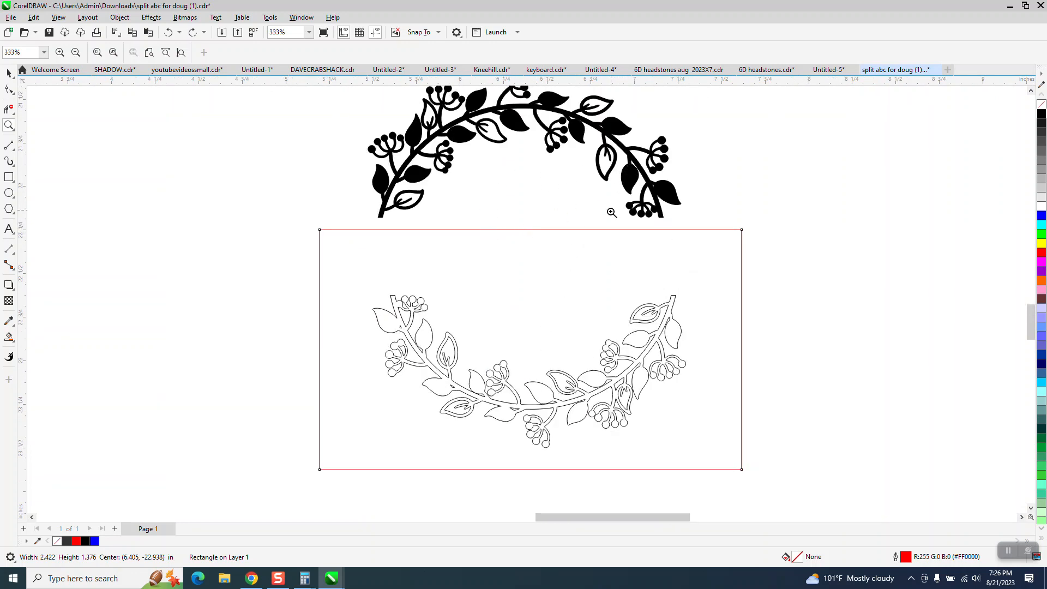
scroll(629, 264, "down", 1)
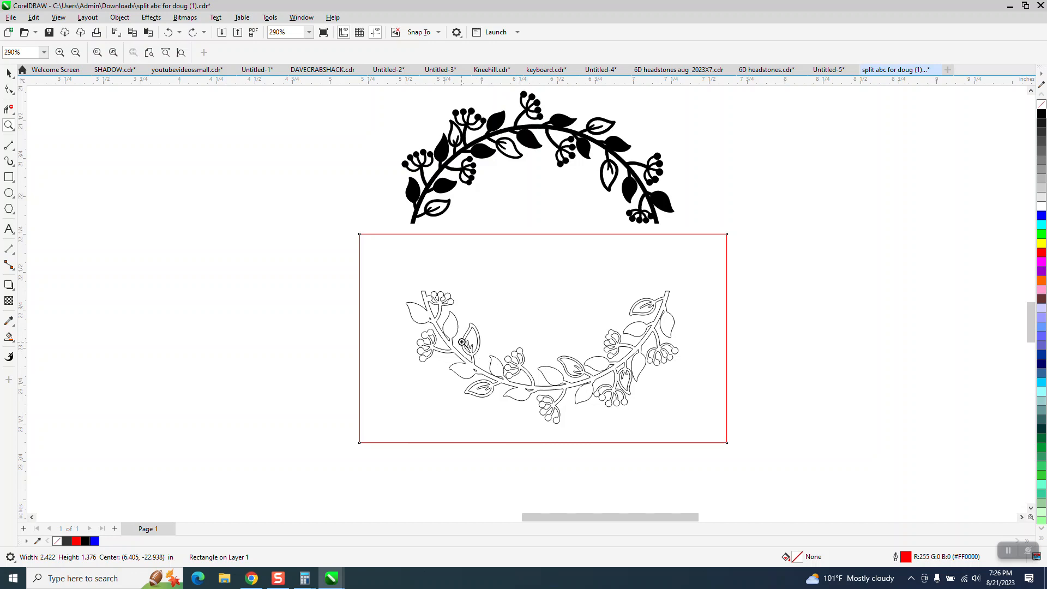
left_click_drag(411, 284, 527, 381)
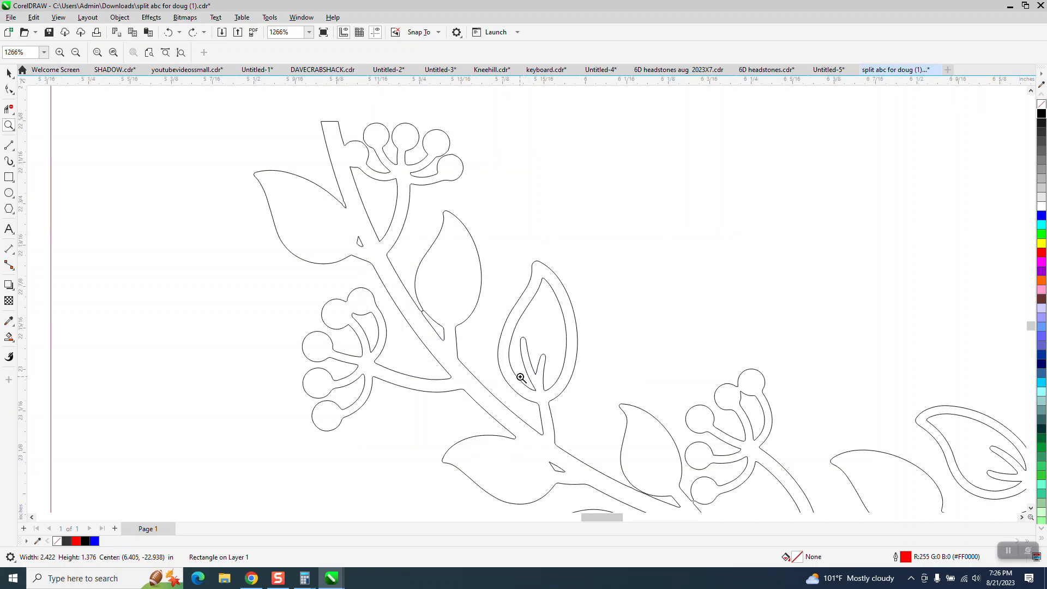
left_click_drag(388, 311, 457, 342)
scroll(457, 342, "down", 4)
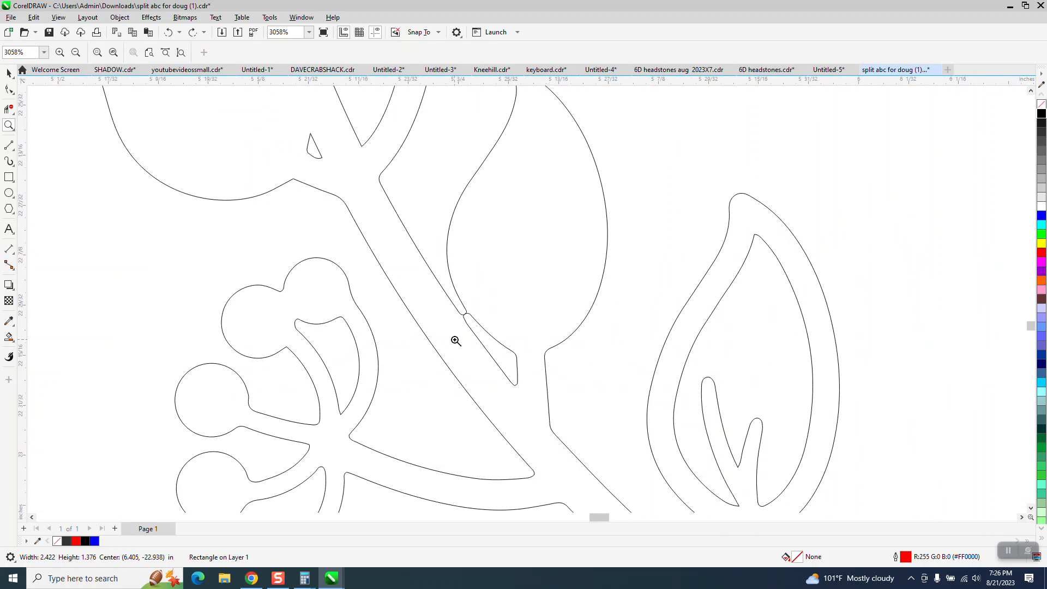
scroll(456, 341, "down", 1)
scroll(460, 326, "down", 3)
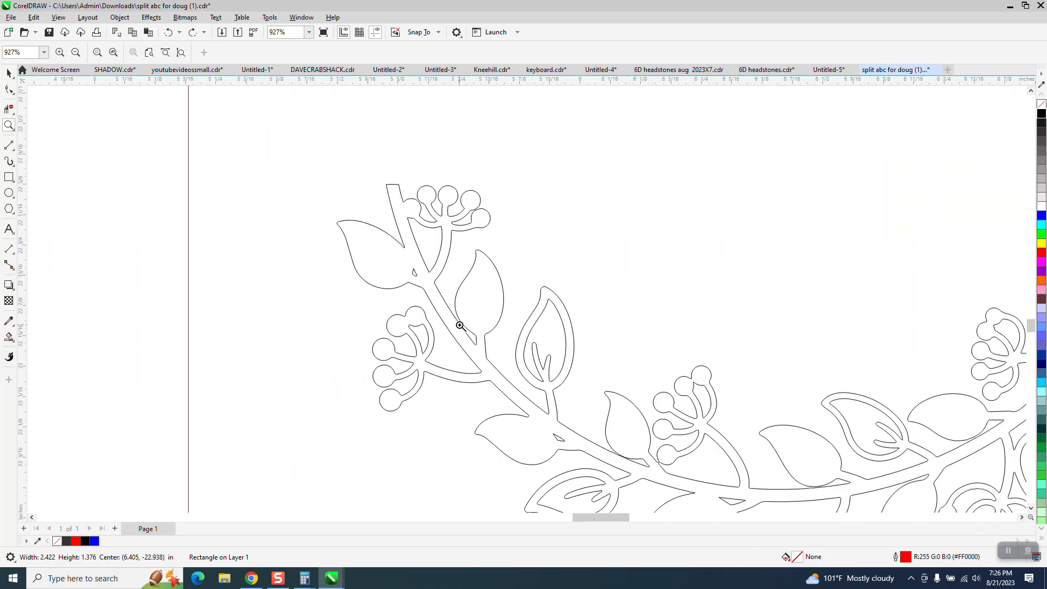
scroll(459, 330, "down", 1)
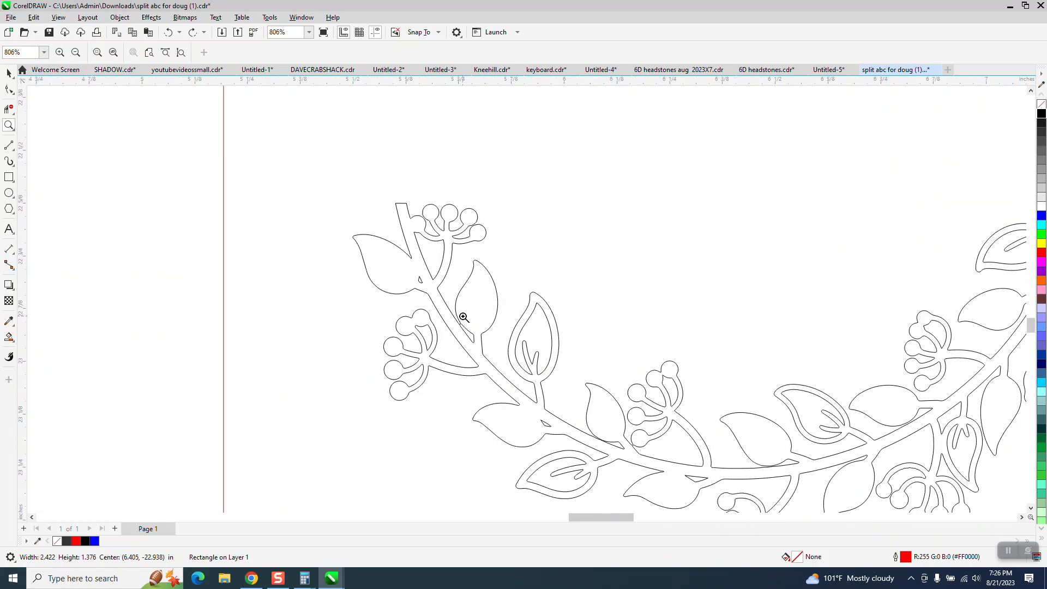
scroll(470, 329, "up", 10)
scroll(467, 330, "down", 6)
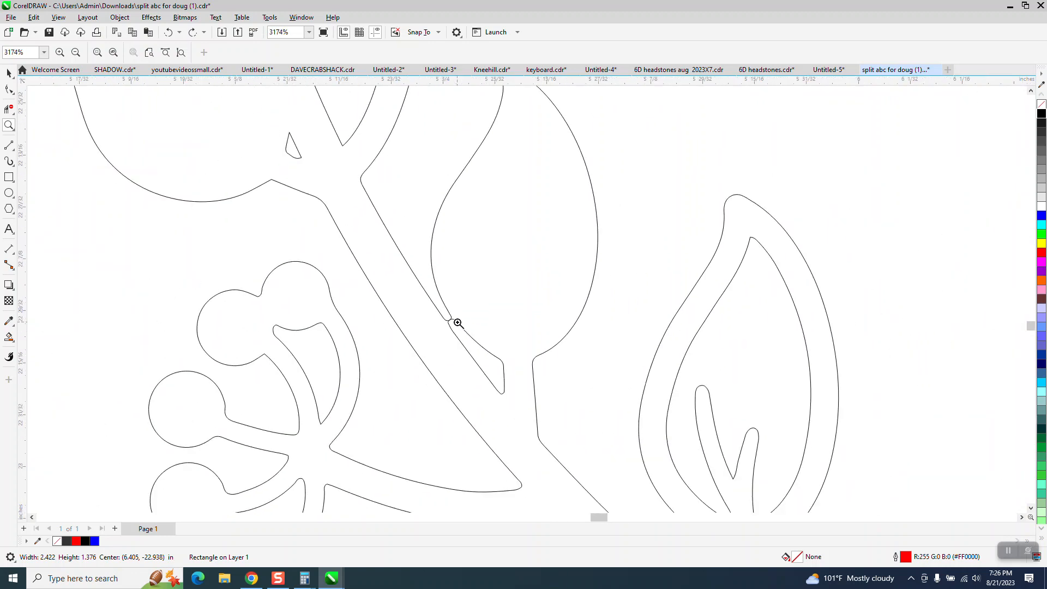
Try removing the segment where the leaf meets the vine with Virtual Segment Delete, and undo the deletion
left_click(9, 108)
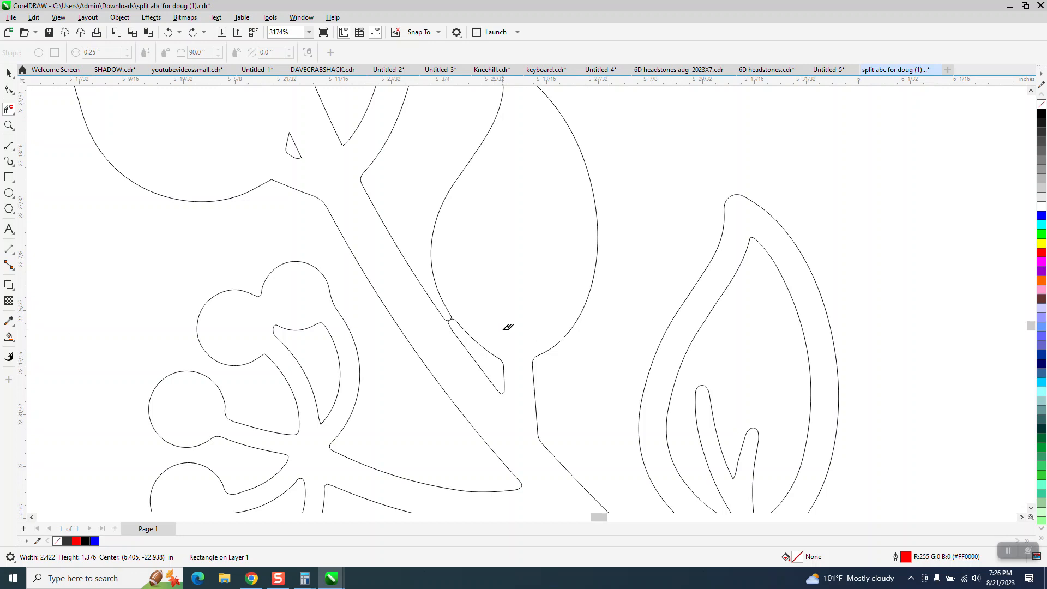
left_click(450, 317)
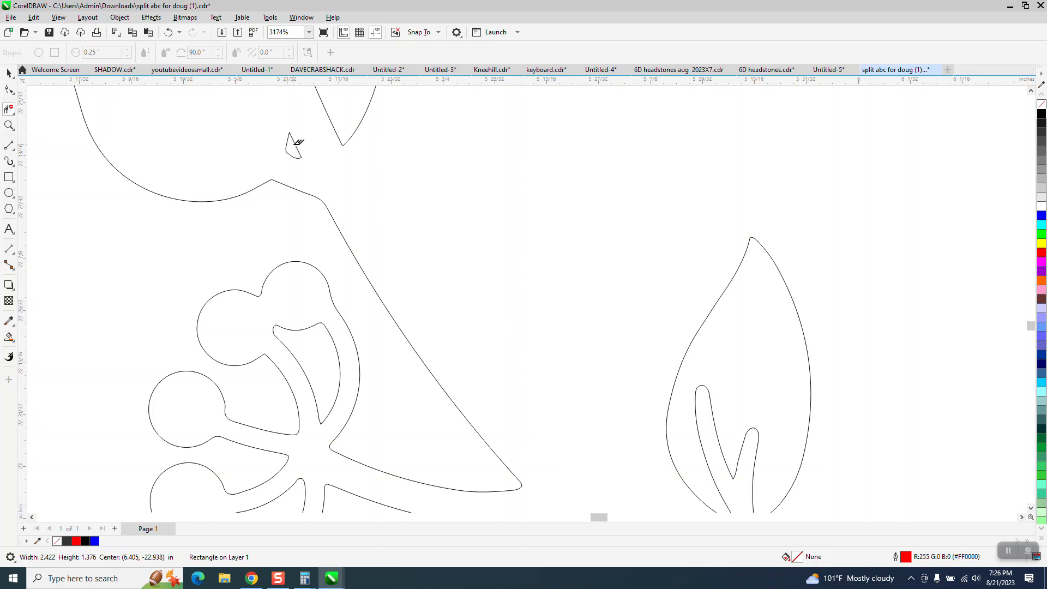
left_click(169, 32)
scroll(354, 237, "down", 4)
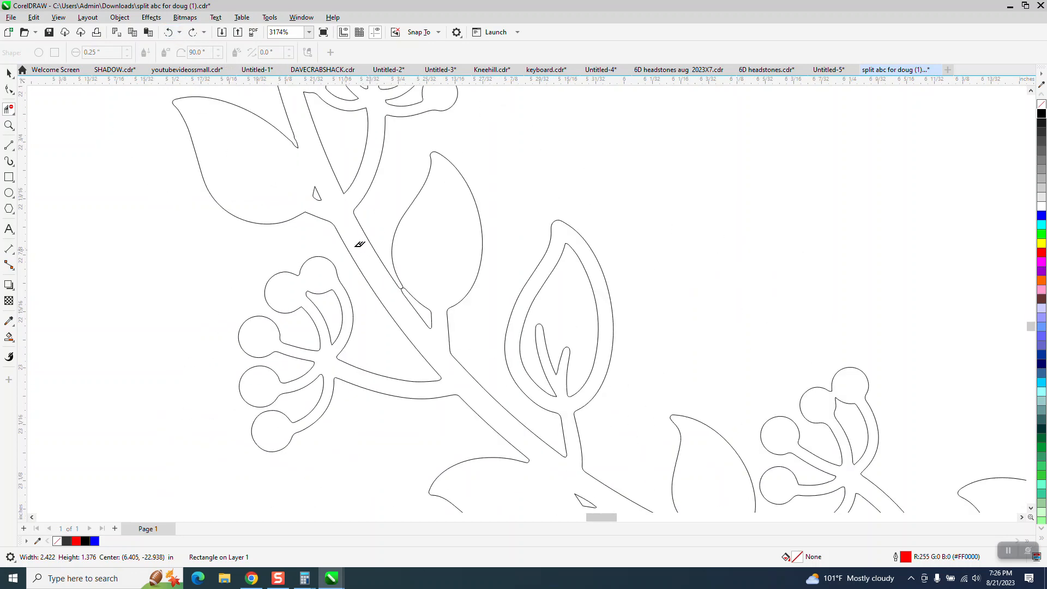
scroll(431, 248, "down", 2)
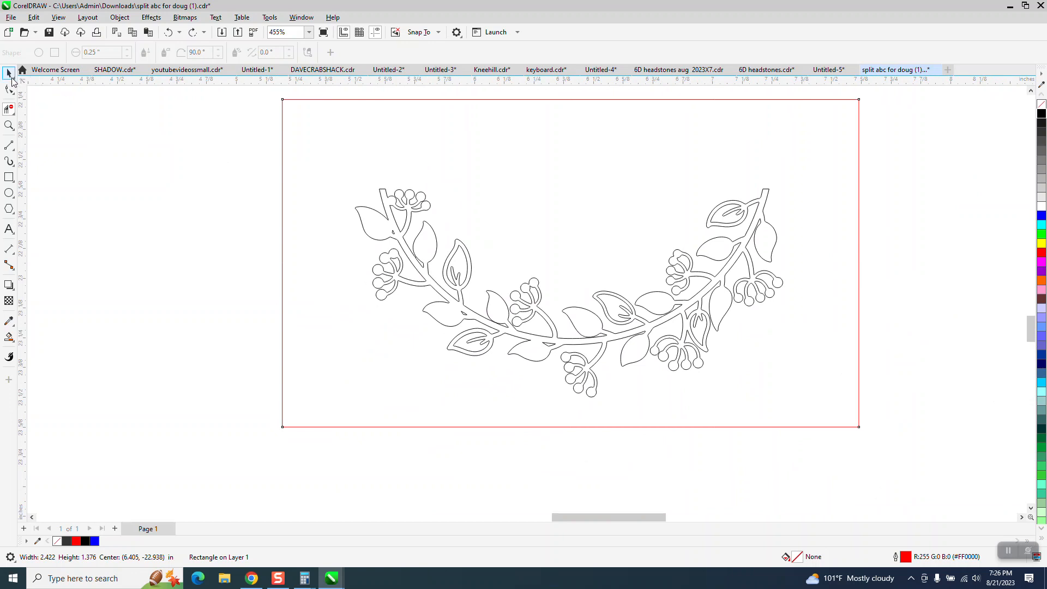
Move the red rectangle away so that it is clear of the lower wreath half
left_click(9, 73)
left_click_drag(352, 179, 465, 288)
left_click_drag(544, 319, 889, 344)
Move the node at the gap between the leaf and vine of the lower wreath curve so that the two outlines overlap
left_click_drag(329, 135, 794, 410)
left_click(10, 91)
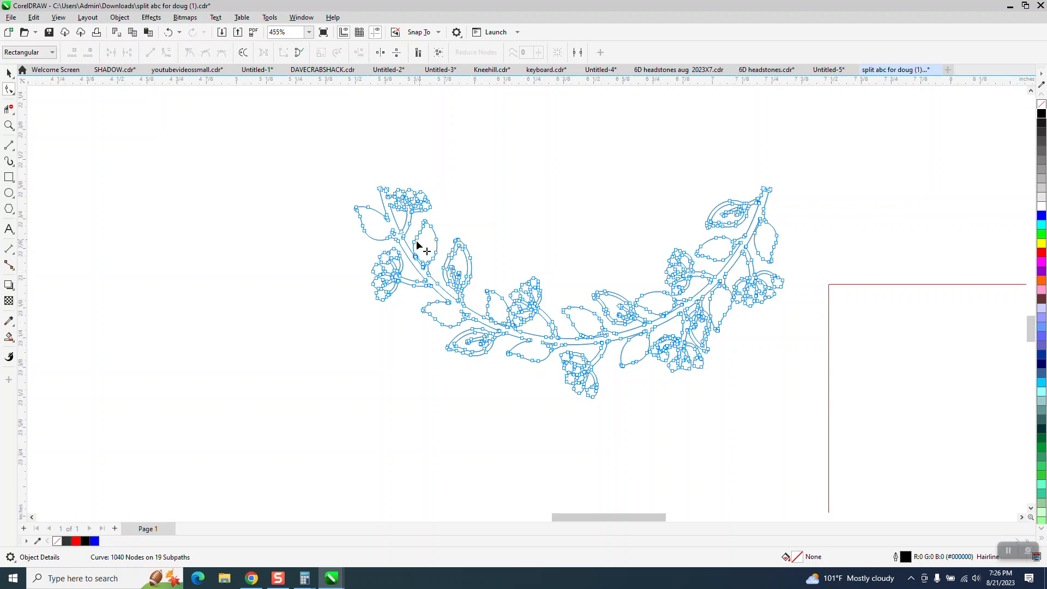
left_click(9, 126)
left_click_drag(398, 232, 511, 302)
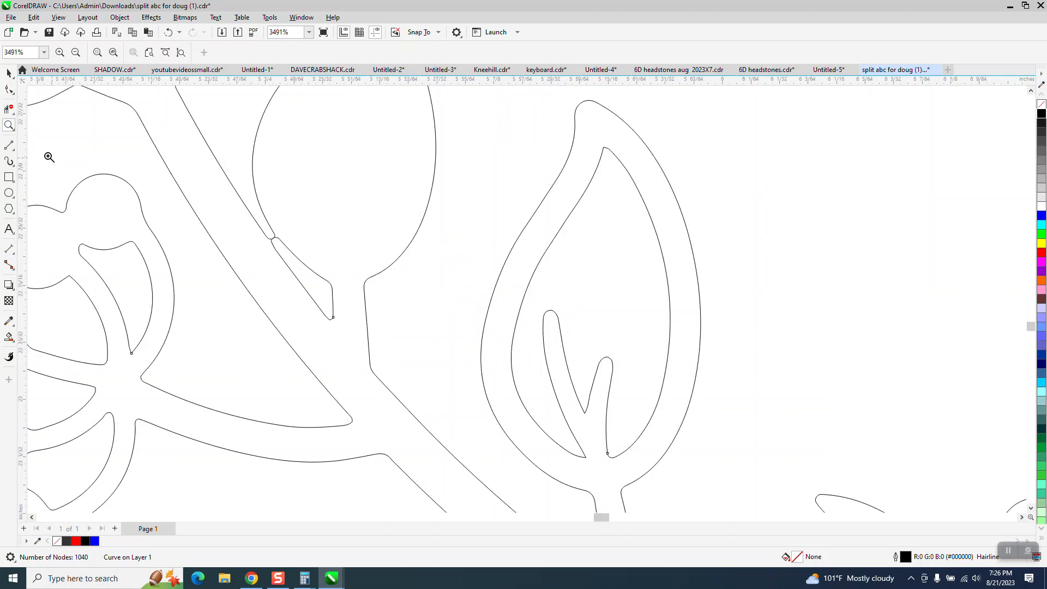
left_click(9, 90)
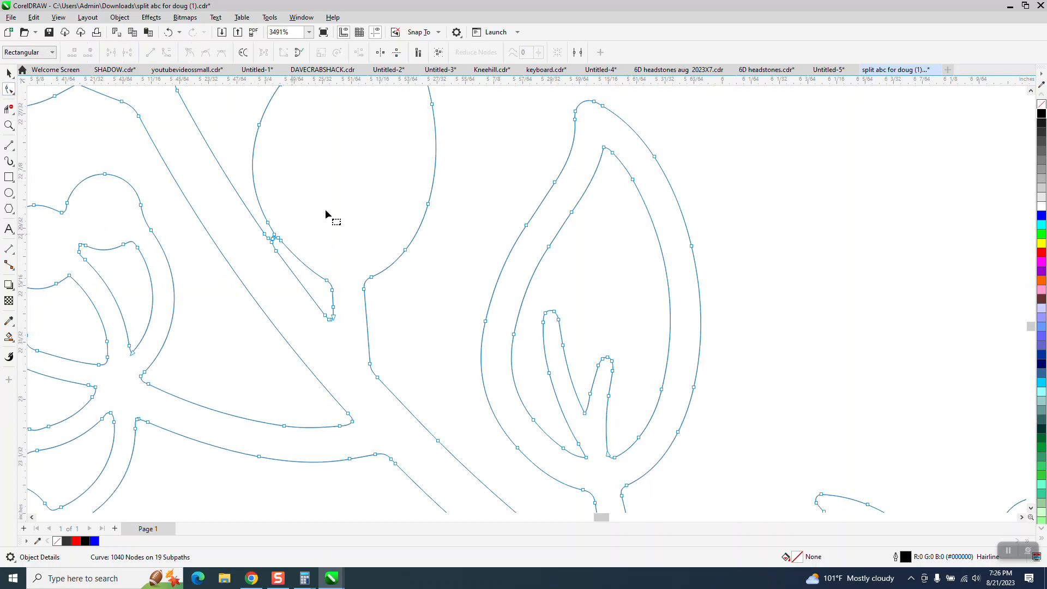
left_click(9, 125)
left_click_drag(253, 225, 489, 341)
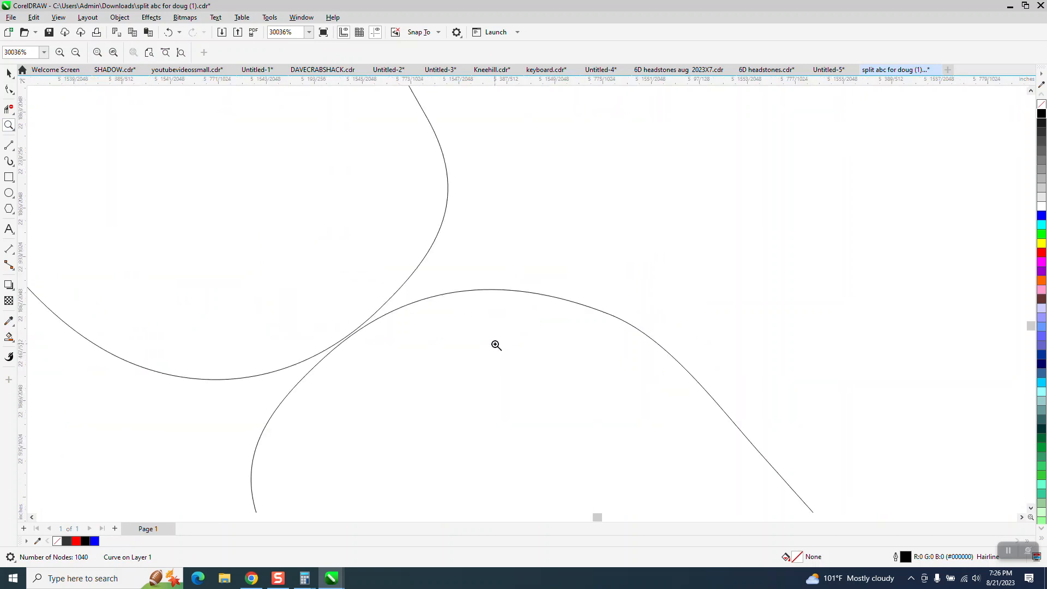
right_click(348, 282)
left_click(8, 90)
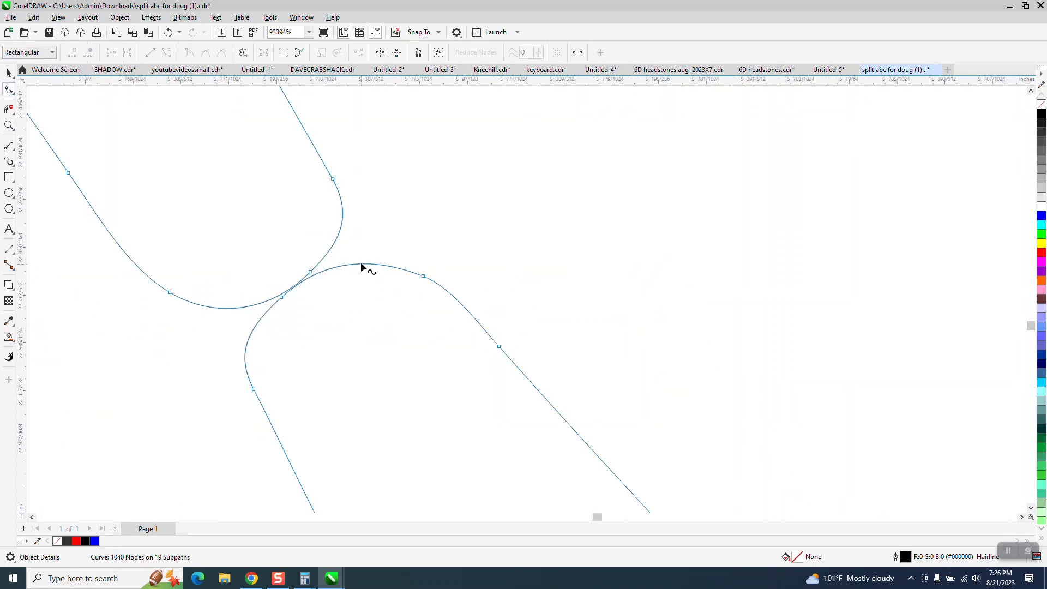
left_click(281, 298)
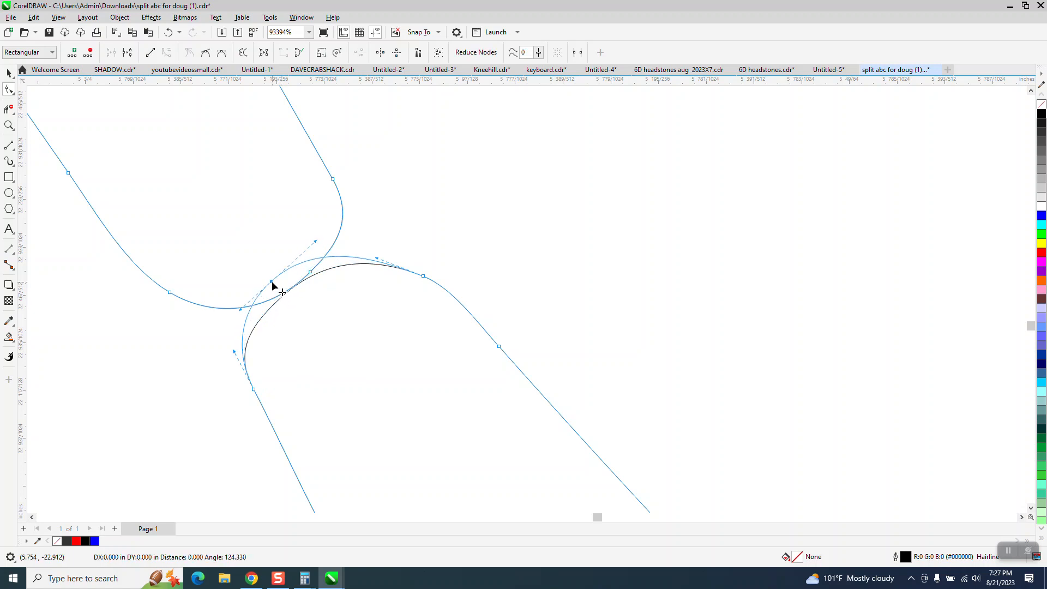
Remove the overlapping segments at the leaf and vine junction with Virtual Segment Delete
scroll(270, 317, "down", 1)
left_click(9, 124)
left_click(9, 109)
left_click(60, 139)
left_click(297, 276)
scroll(276, 222, "down", 8)
scroll(281, 233, "down", 18)
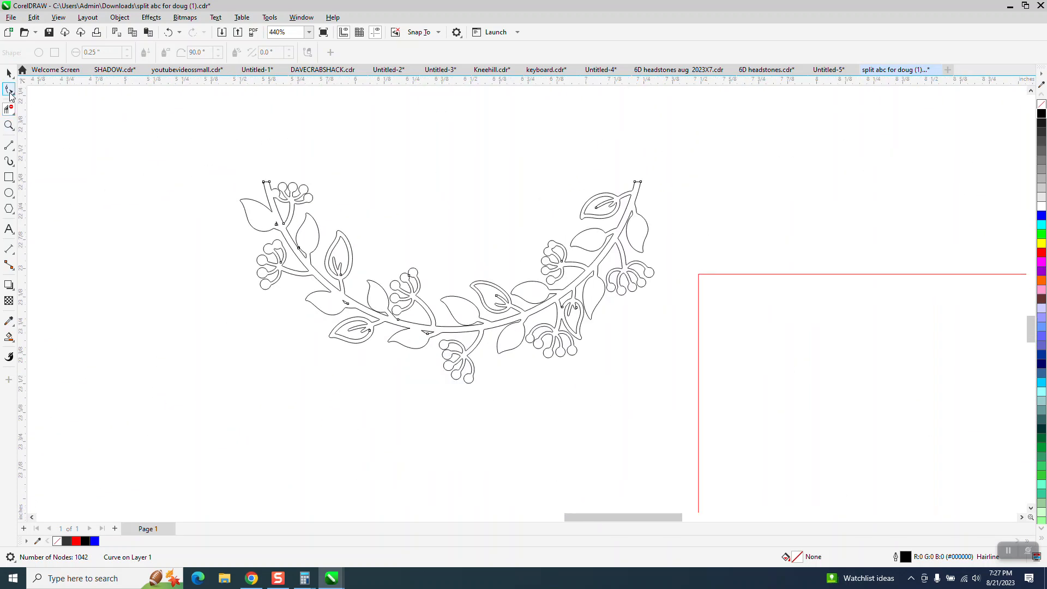
Move the rectangle about 2.075 in left and 0.58 in up around the lower wreath half, retry the blue Smart Fill, and undo it
key("space")
left_click_drag(720, 310, 243, 169)
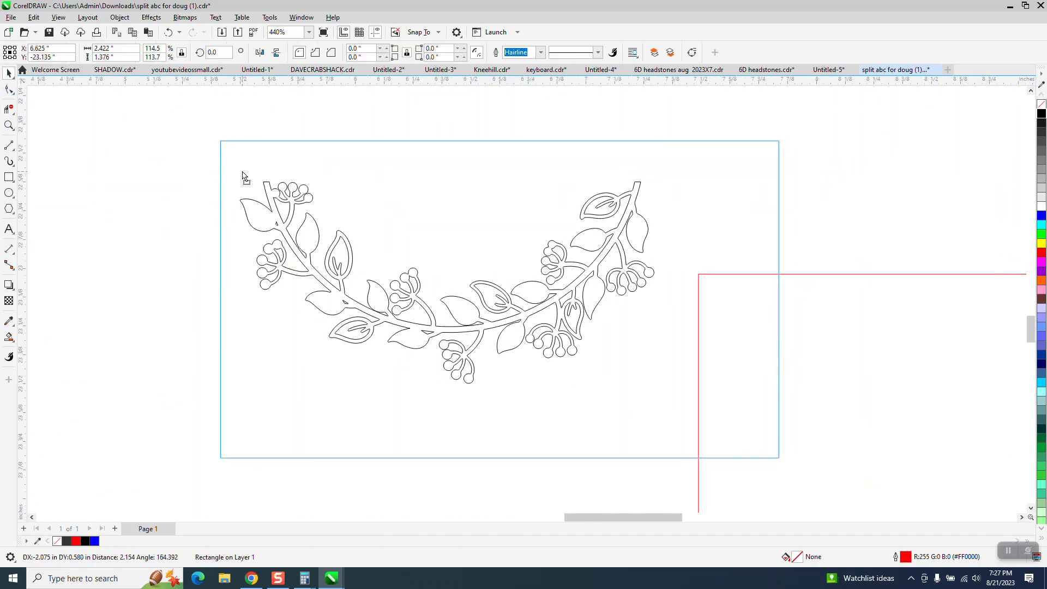
left_click(9, 337)
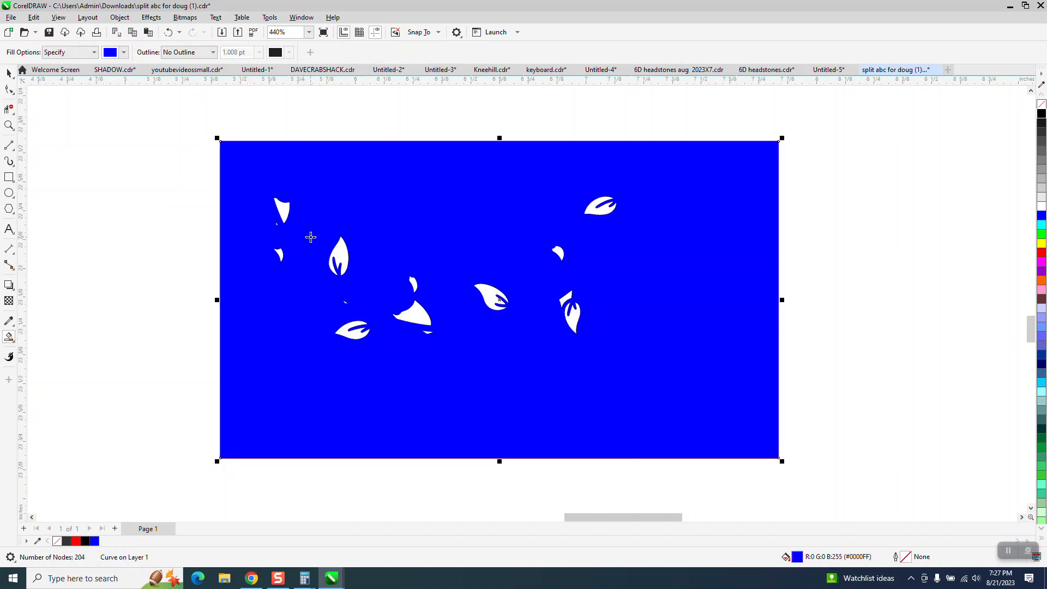
left_click(168, 32)
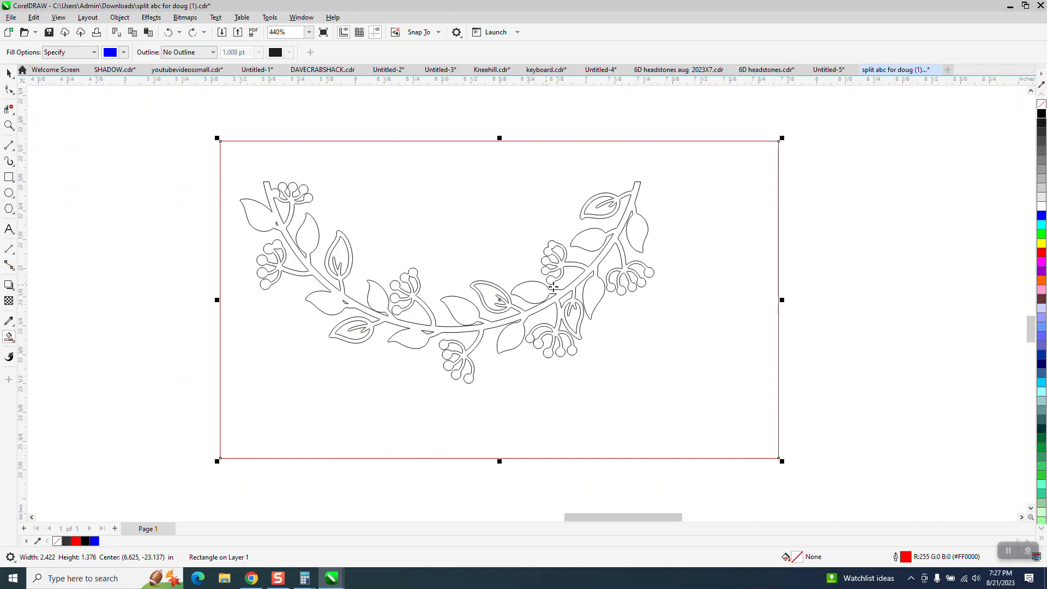
Select all nodes of the lower wreath curve and join its open ends with Join Curves, using Extend and a 0.1 in gap tolerance
left_click(9, 72)
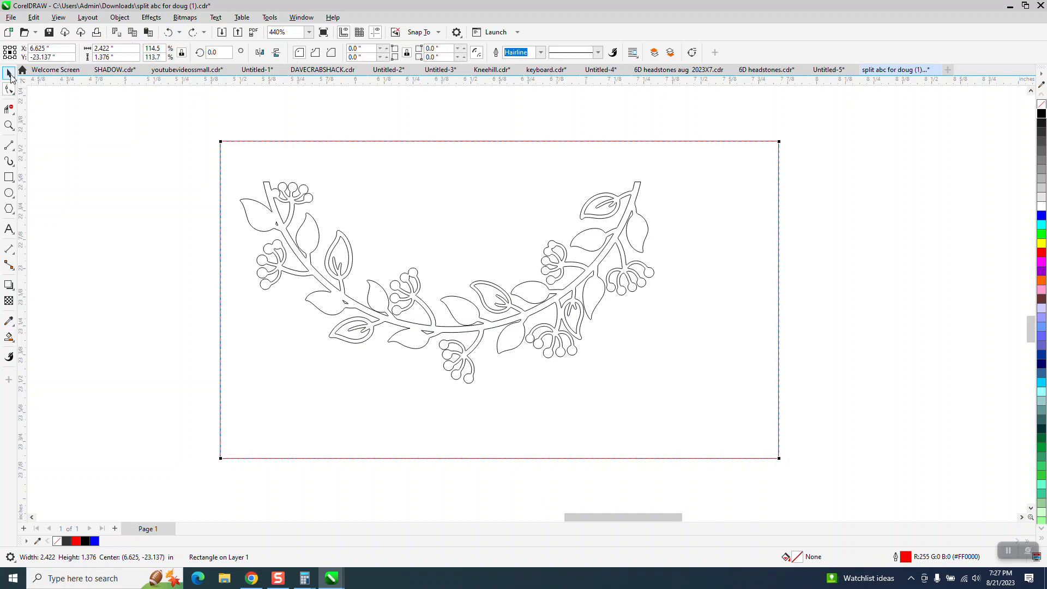
left_click_drag(227, 125, 728, 417)
left_click(9, 90)
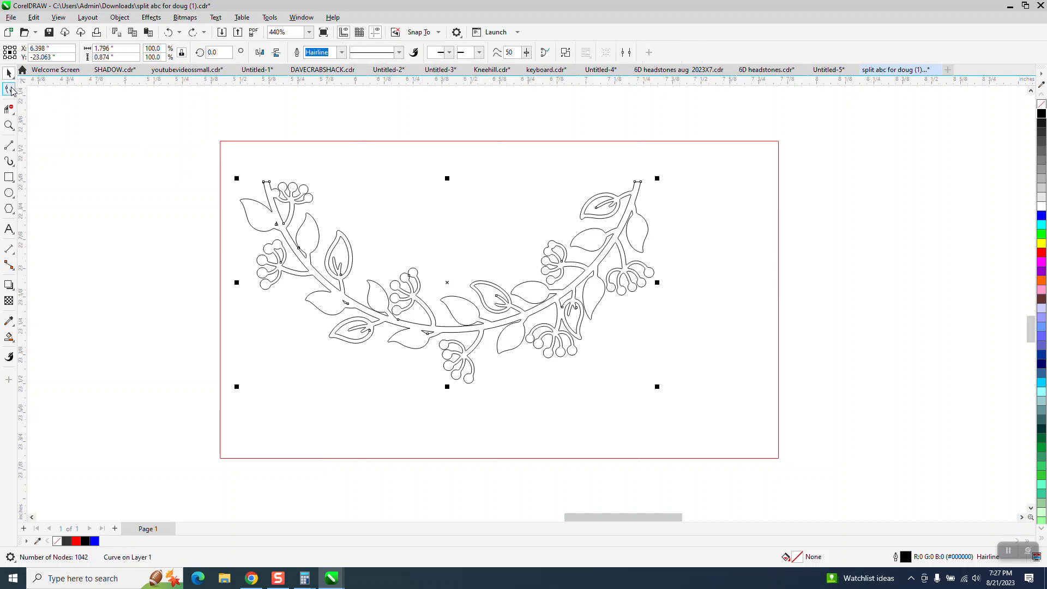
left_click_drag(226, 152, 600, 367)
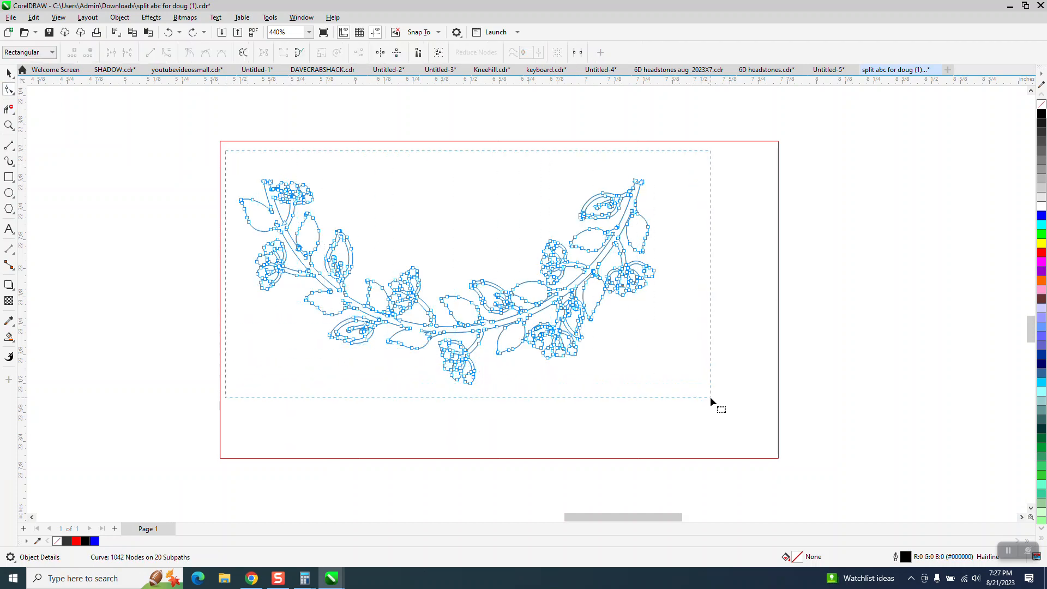
left_click_drag(710, 397, 709, 398)
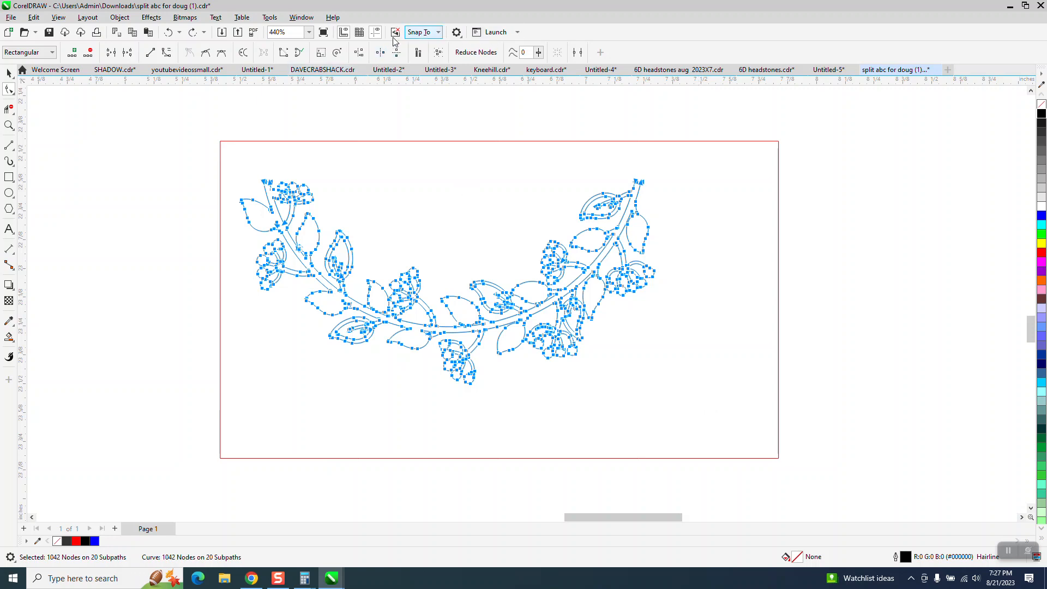
left_click(302, 18)
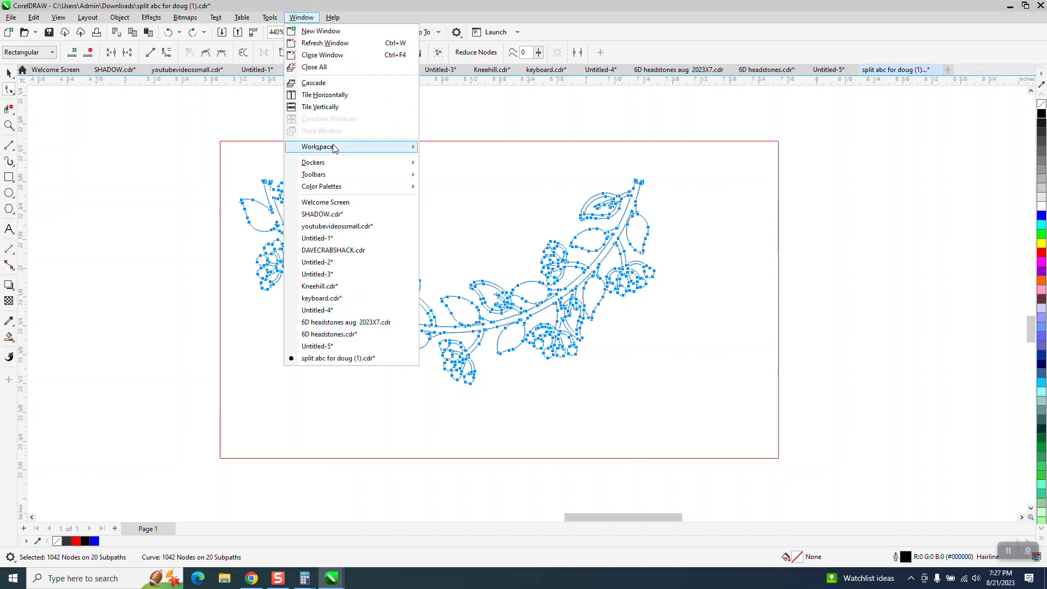
mouse_move(327, 164)
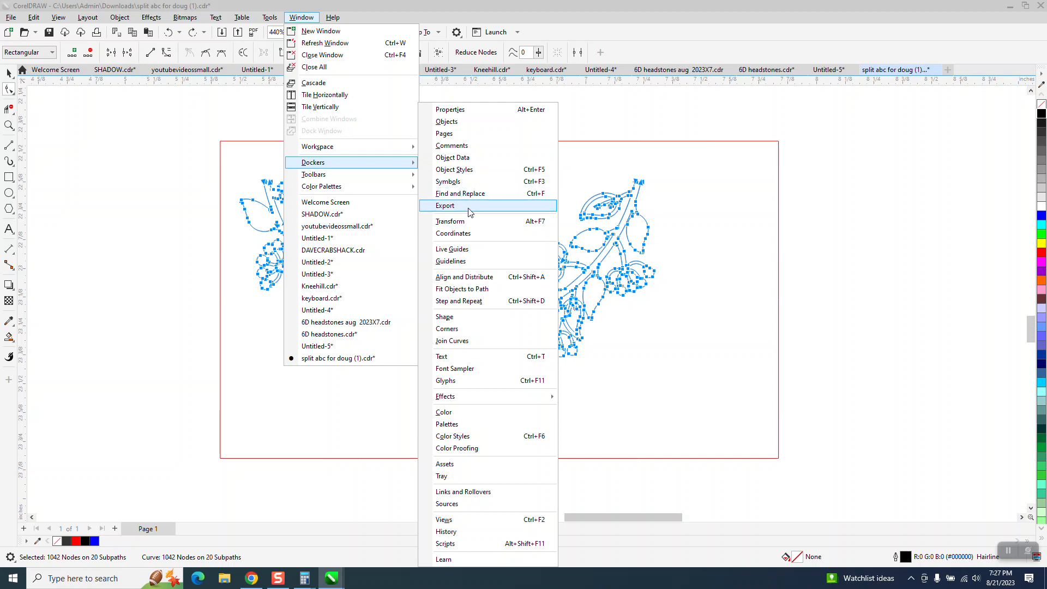
left_click(466, 342)
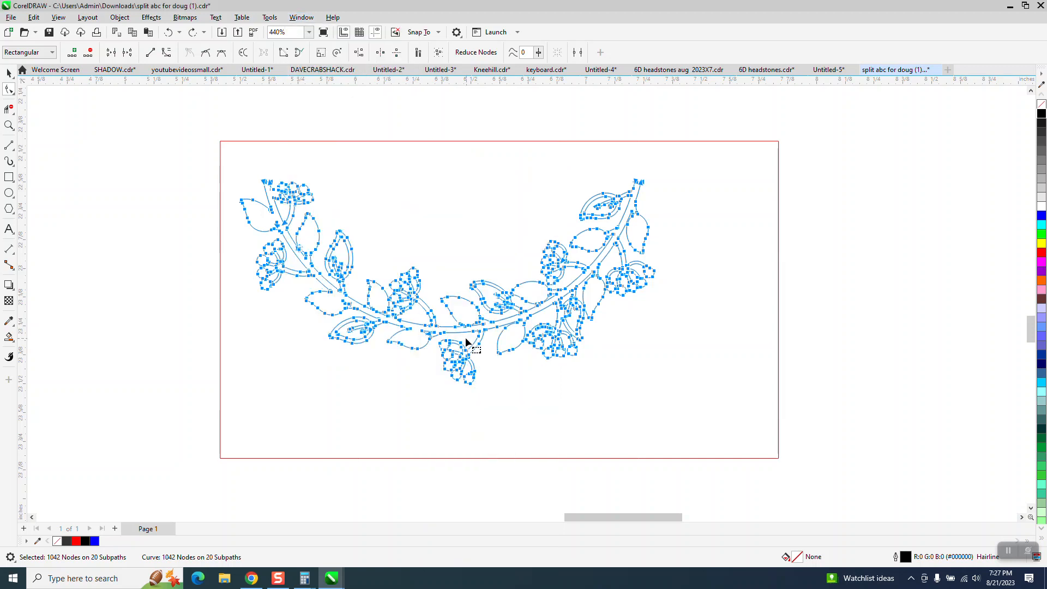
left_click(940, 183)
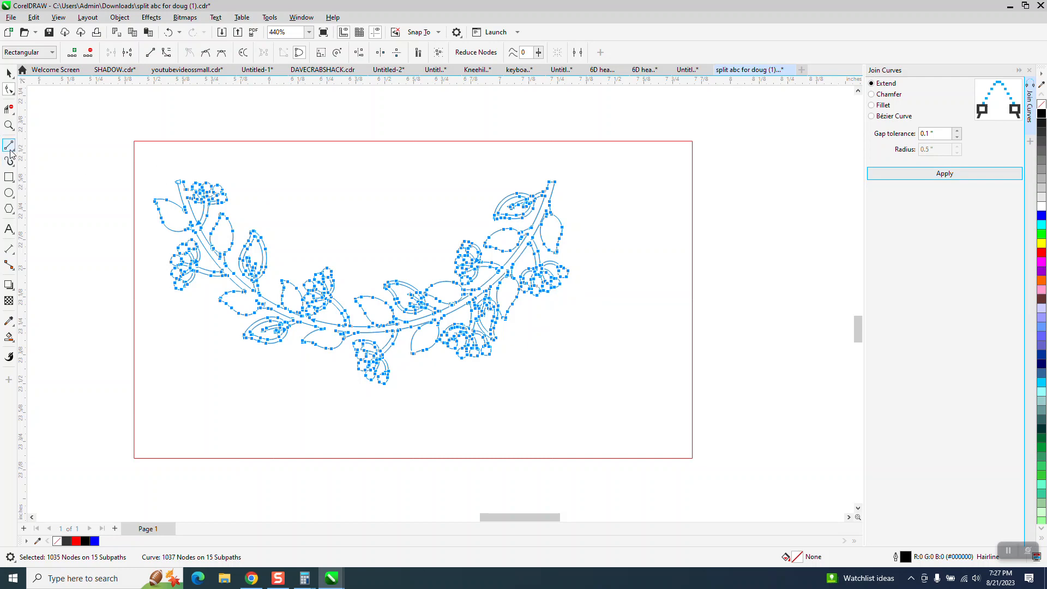
Apply a blue Smart Fill to the lower wreath half and recolor the filled shape black
left_click(9, 127)
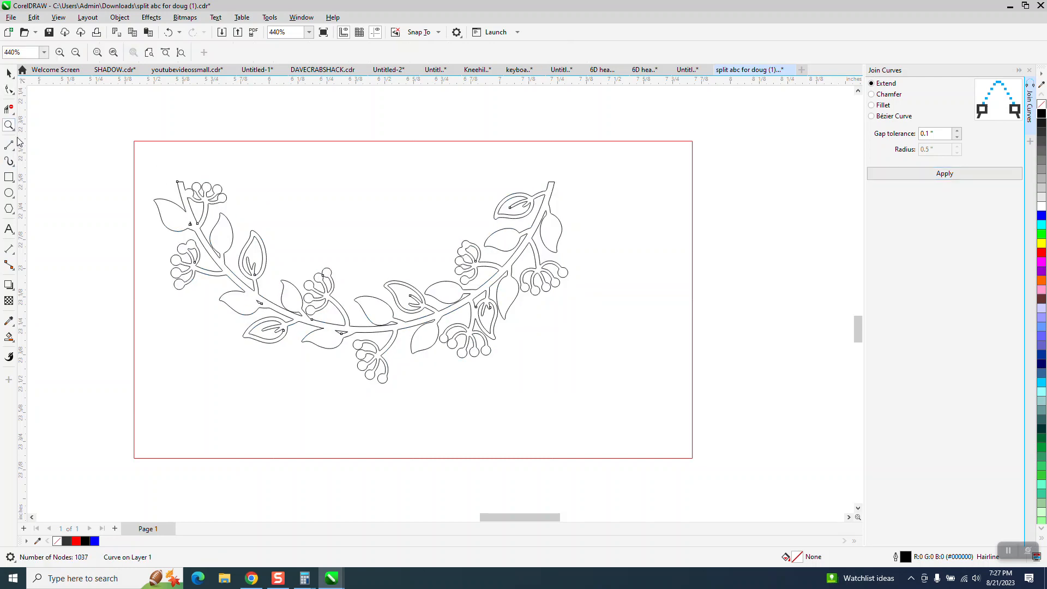
left_click(8, 337)
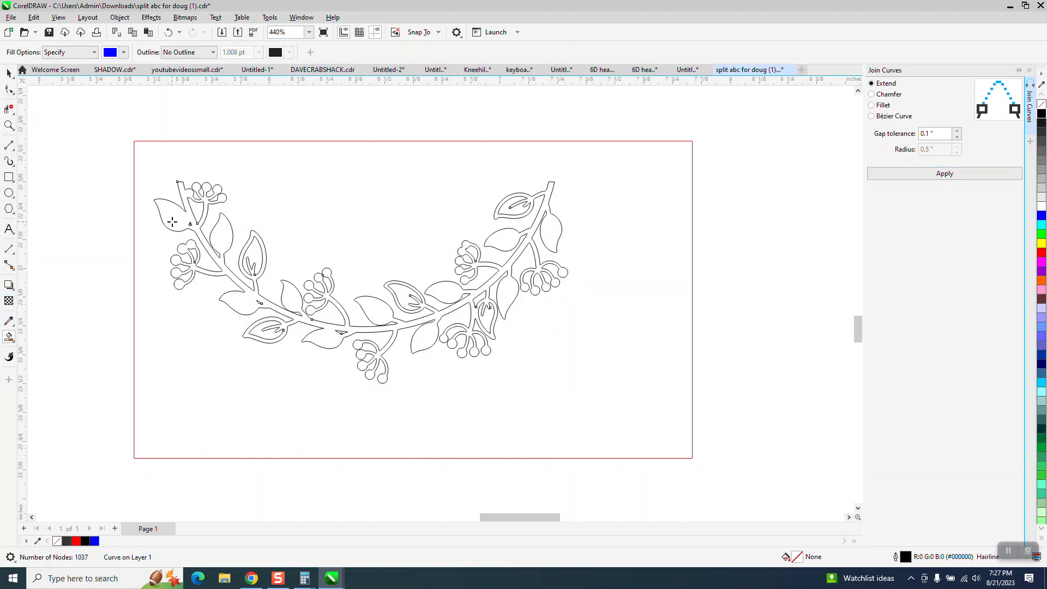
left_click(172, 222)
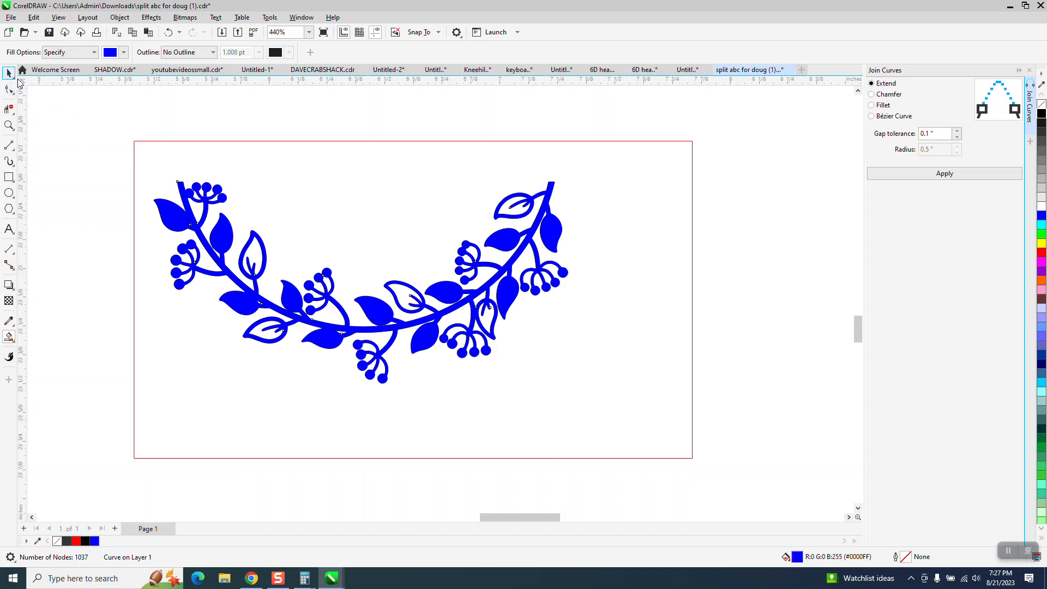
left_click(12, 77)
scroll(317, 271, "down", 4)
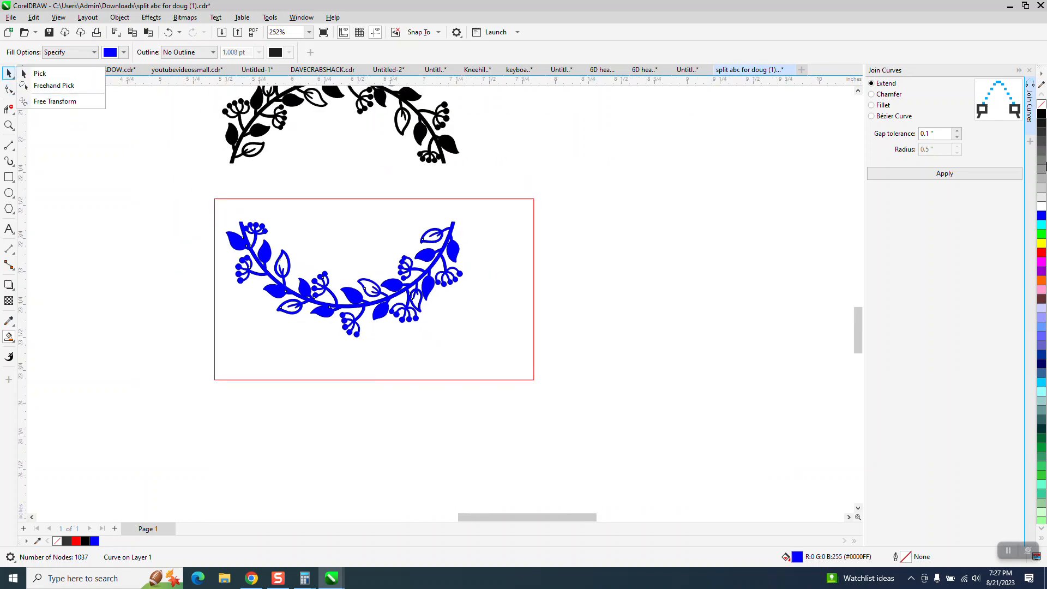
left_click(1042, 120)
Delete the red rectangle around the lower wreath half
left_click(9, 73)
left_click_drag(503, 208, 751, 279)
key("Delete")
scroll(526, 267, "down", 3)
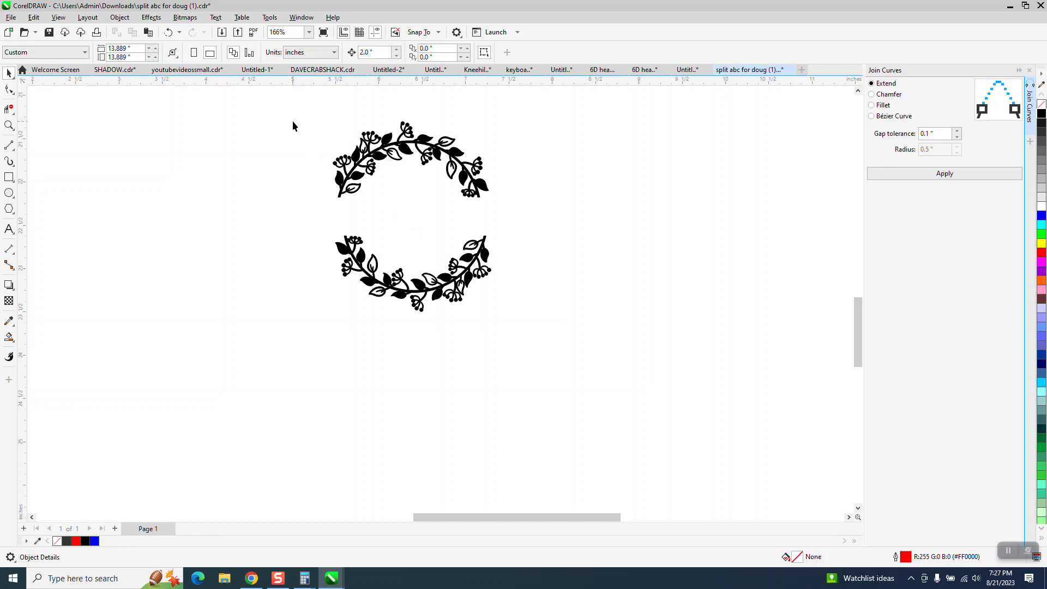
Undo the bottom alignment of the four wreath objects and align them on a common vertical center axis instead
key("b")
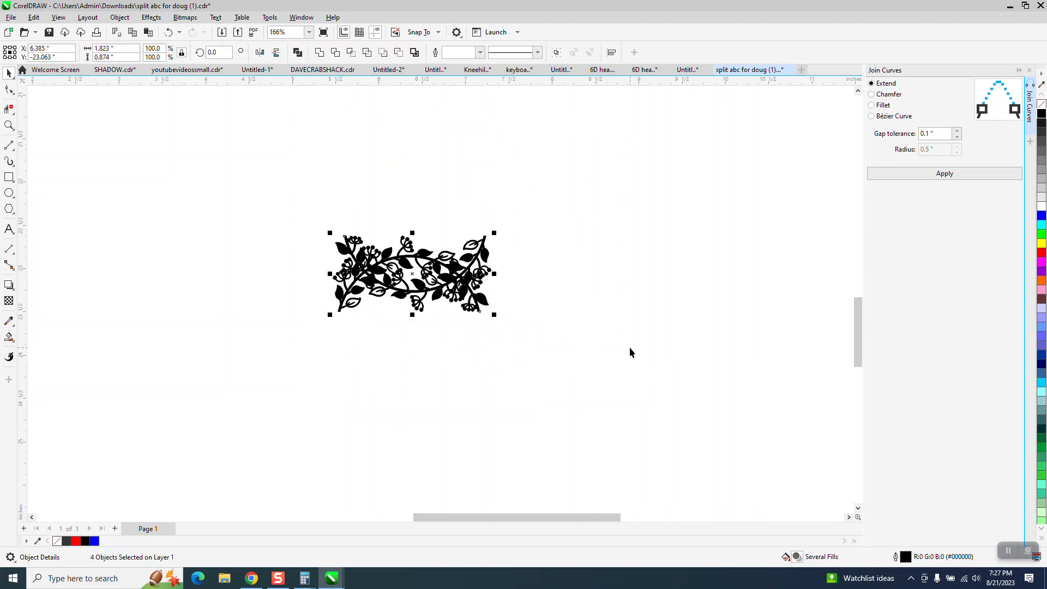
left_click(168, 32)
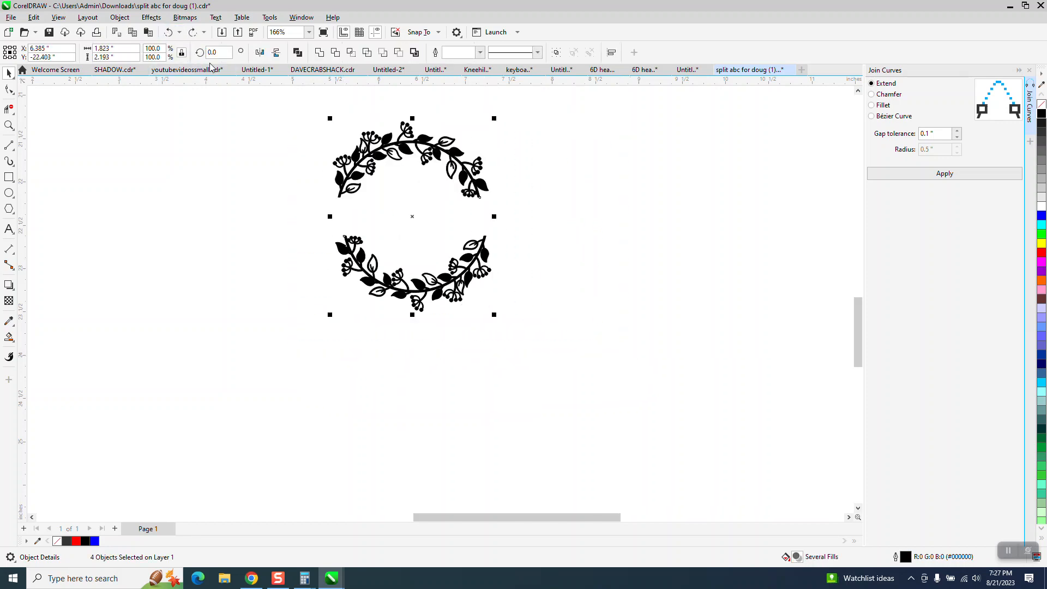
left_click(590, 243)
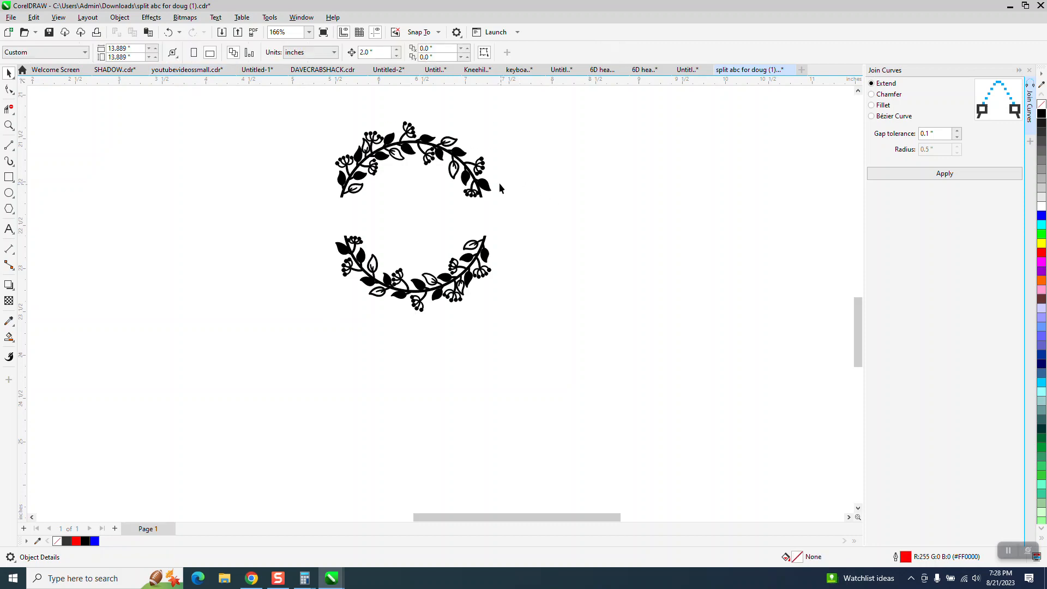
Move the filled black upper and lower wreath halves 2.0 in to the right, away from their outline curves
left_click_drag(482, 184, 489, 213)
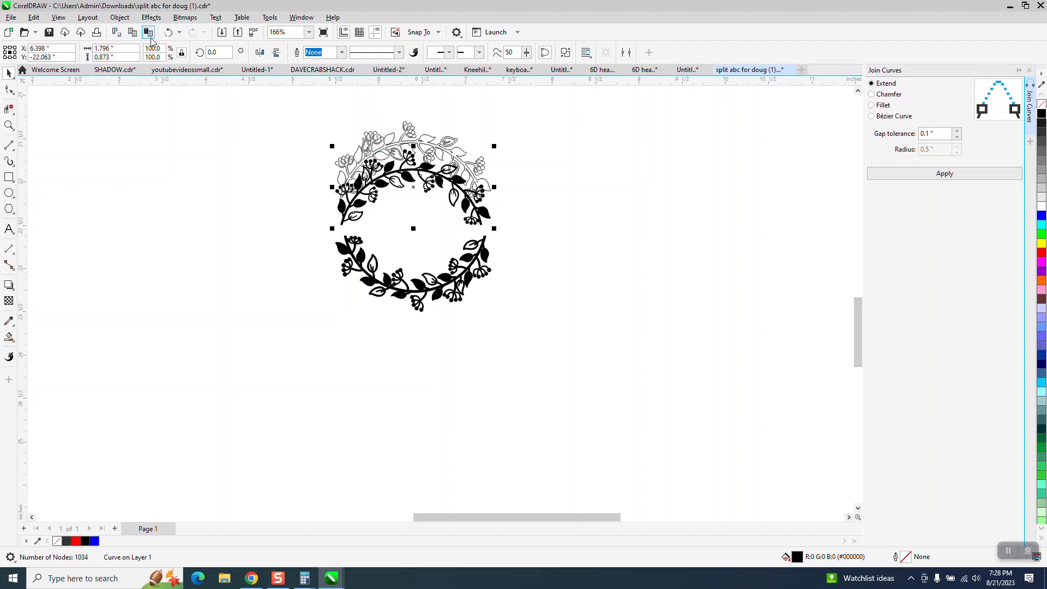
left_click(168, 32)
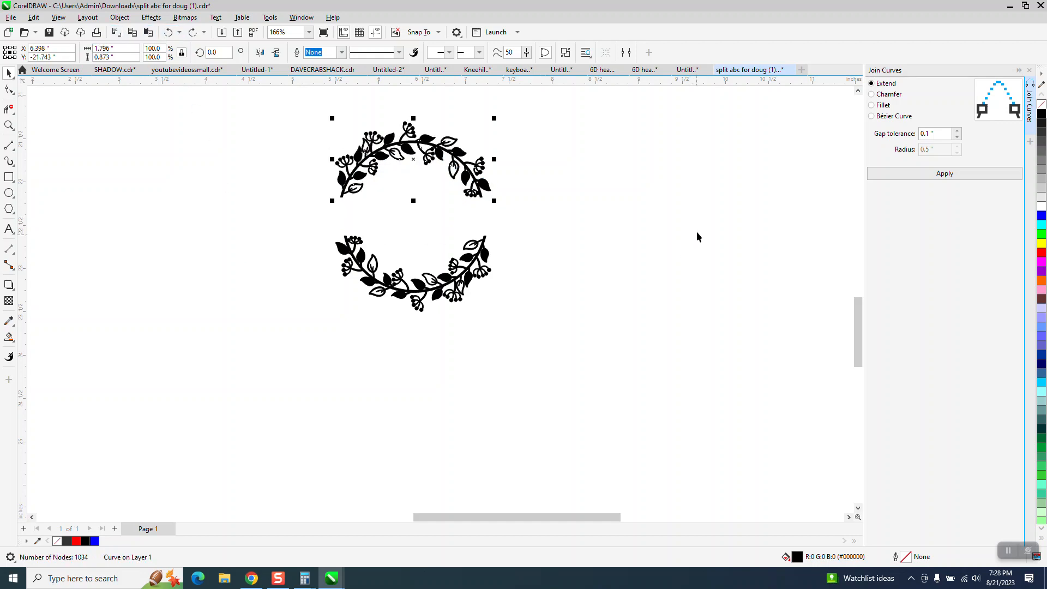
key("Right")
left_click(490, 261)
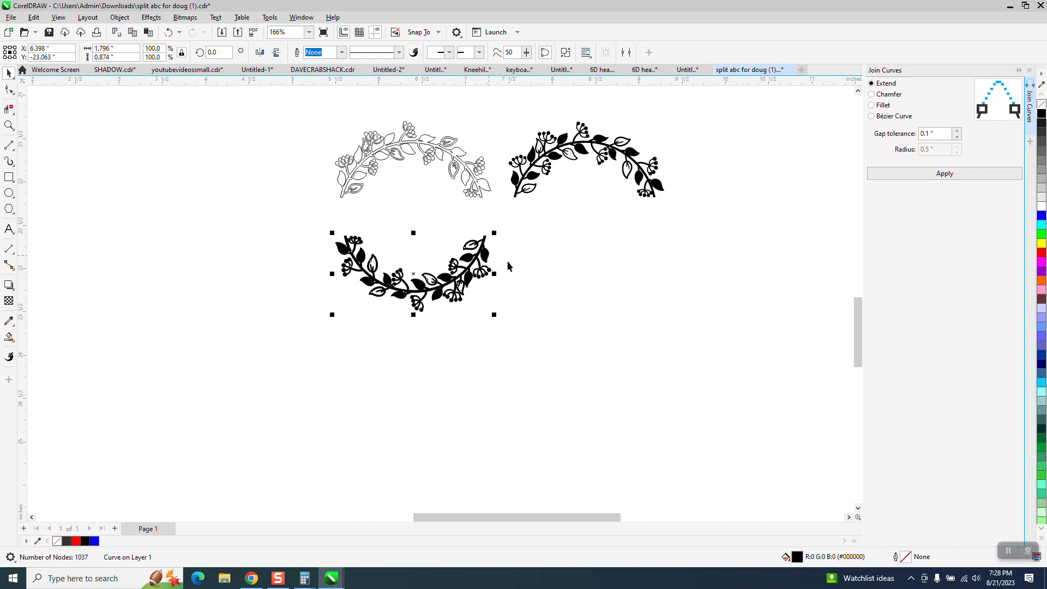
key("Right")
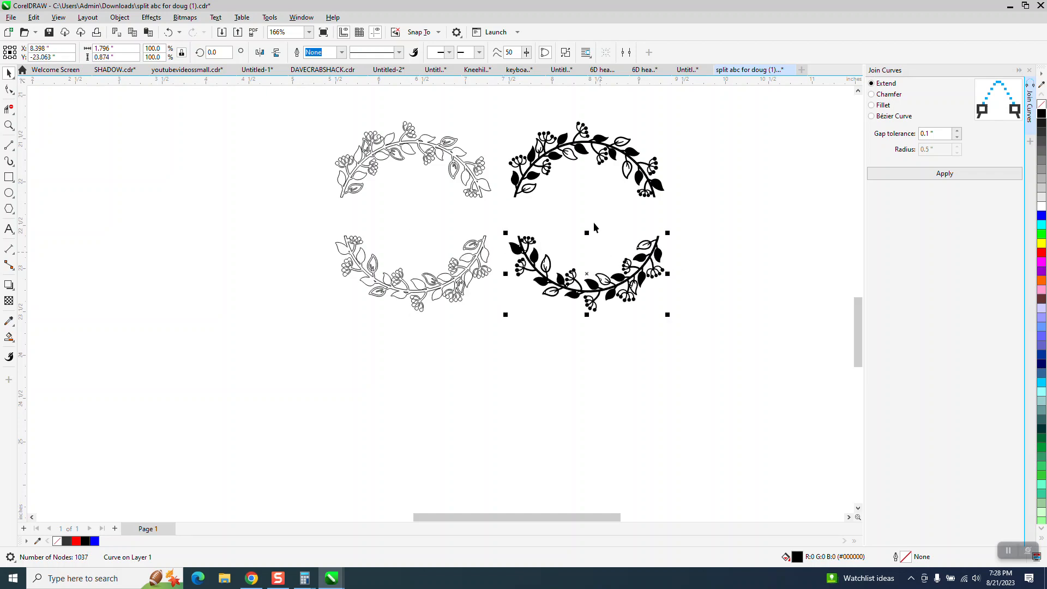
Color the outlines of both unfilled wreath halves red
left_click_drag(302, 119, 486, 315)
right_click(1040, 252)
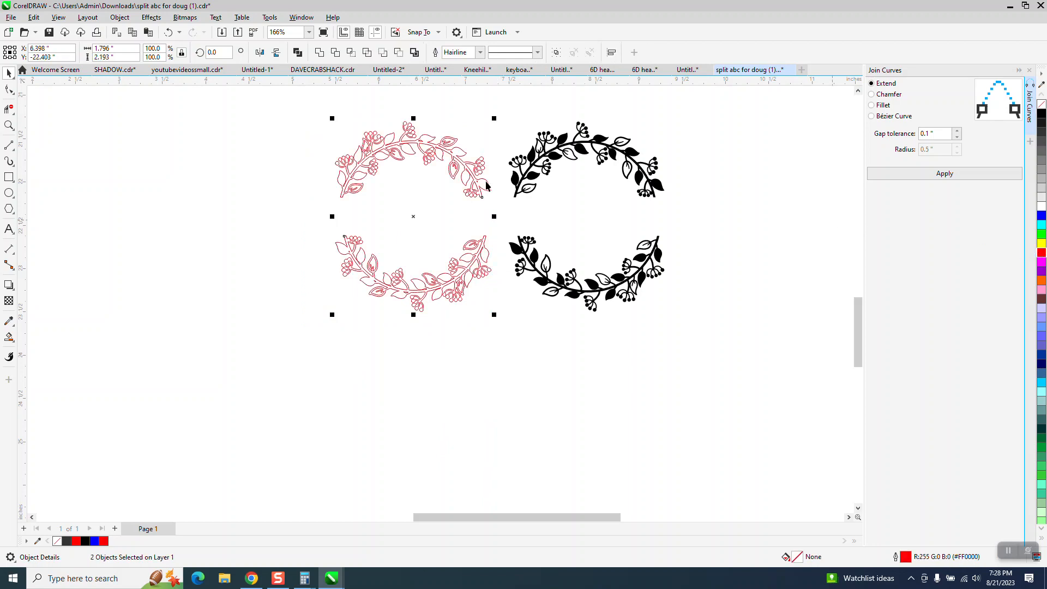
Inspect the red outline curves and both filled black wreath halves up close for gaps or flaws
left_click(9, 126)
left_click_drag(306, 106, 495, 223)
scroll(358, 199, "down", 3)
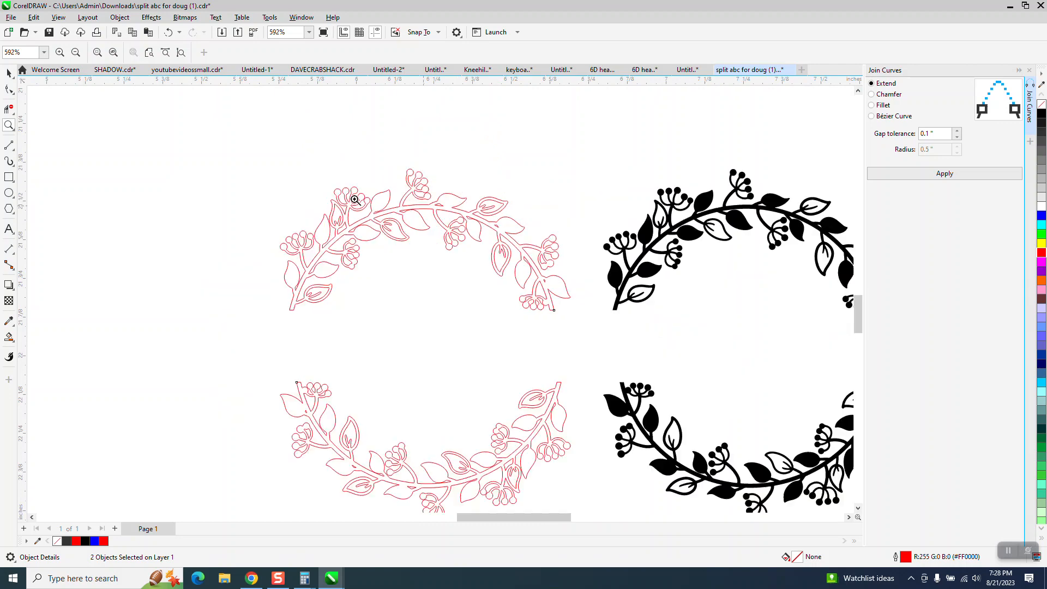
left_click_drag(699, 292, 712, 302)
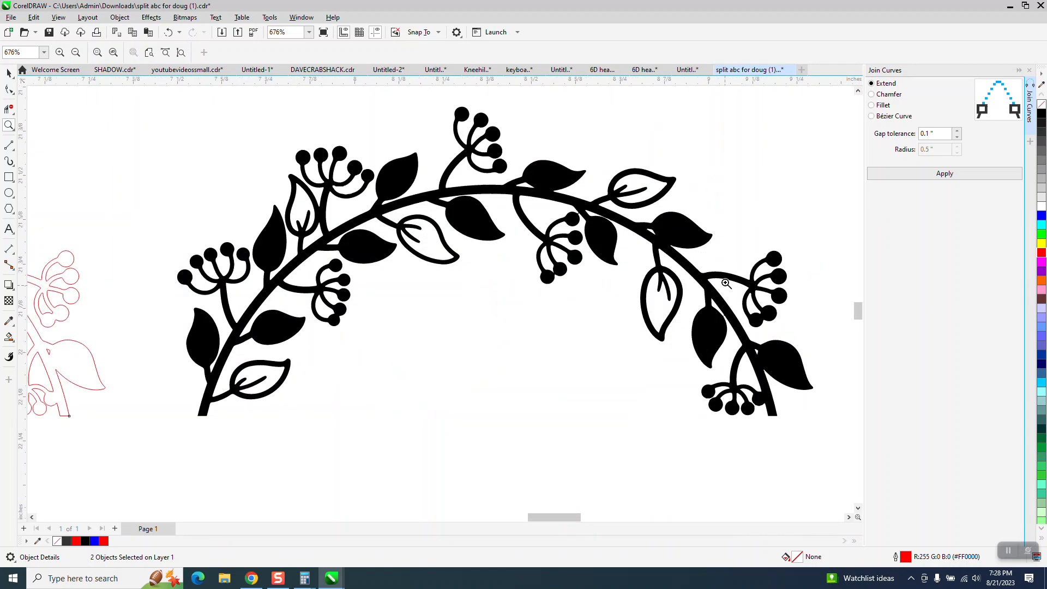
scroll(488, 252, "down", 2)
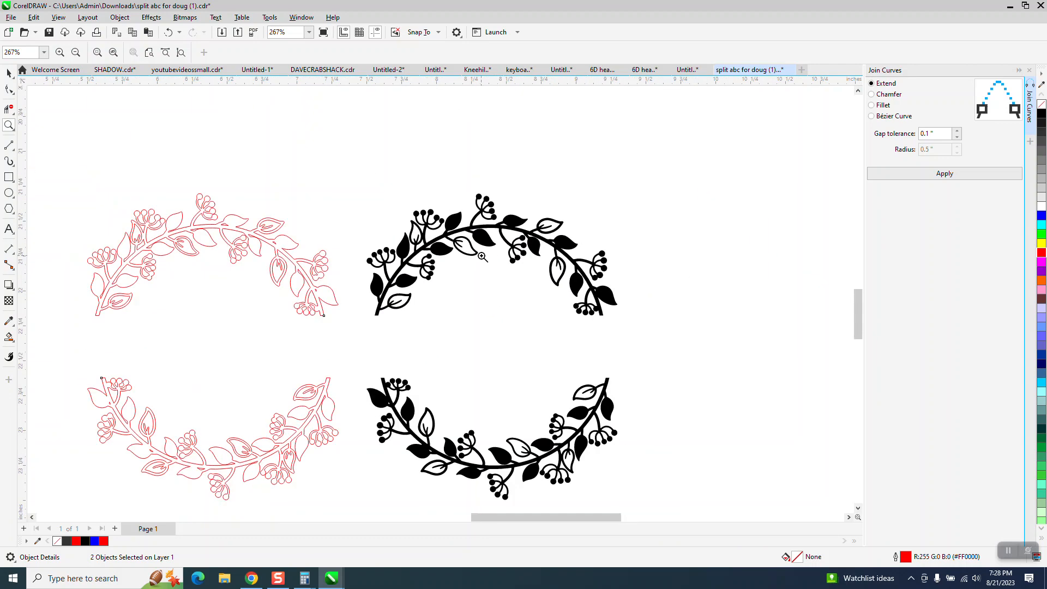
scroll(488, 252, "down", 2)
left_click_drag(418, 330, 640, 418)
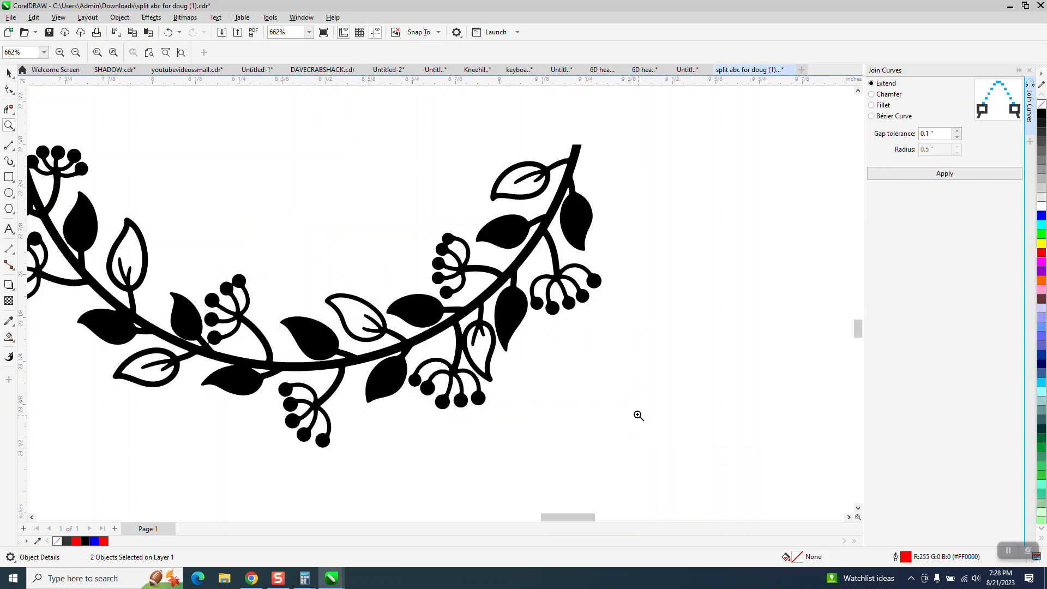
scroll(627, 398, "down", 3)
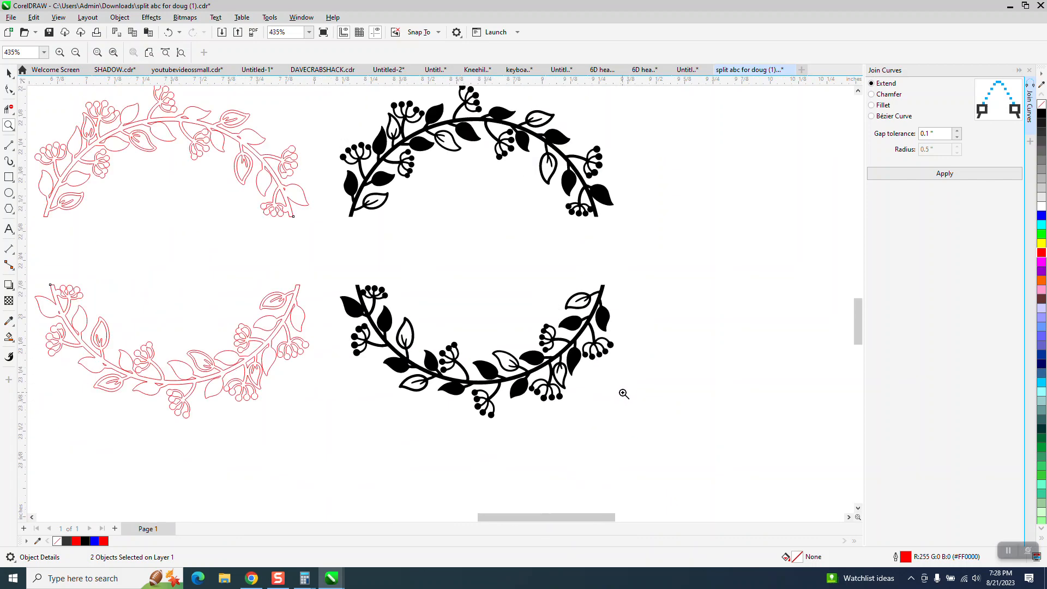
scroll(452, 349, "down", 3)
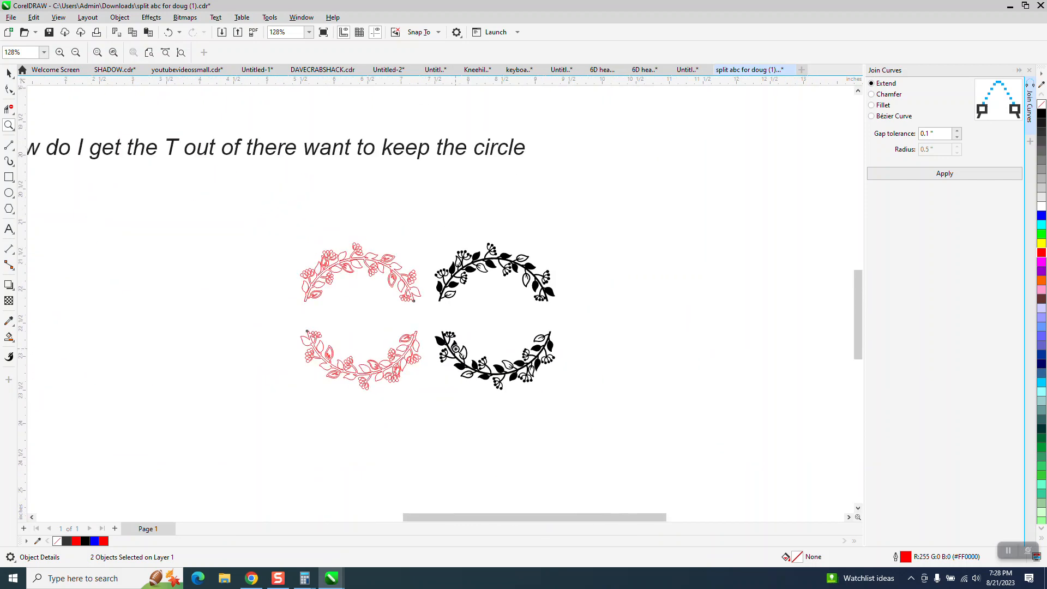